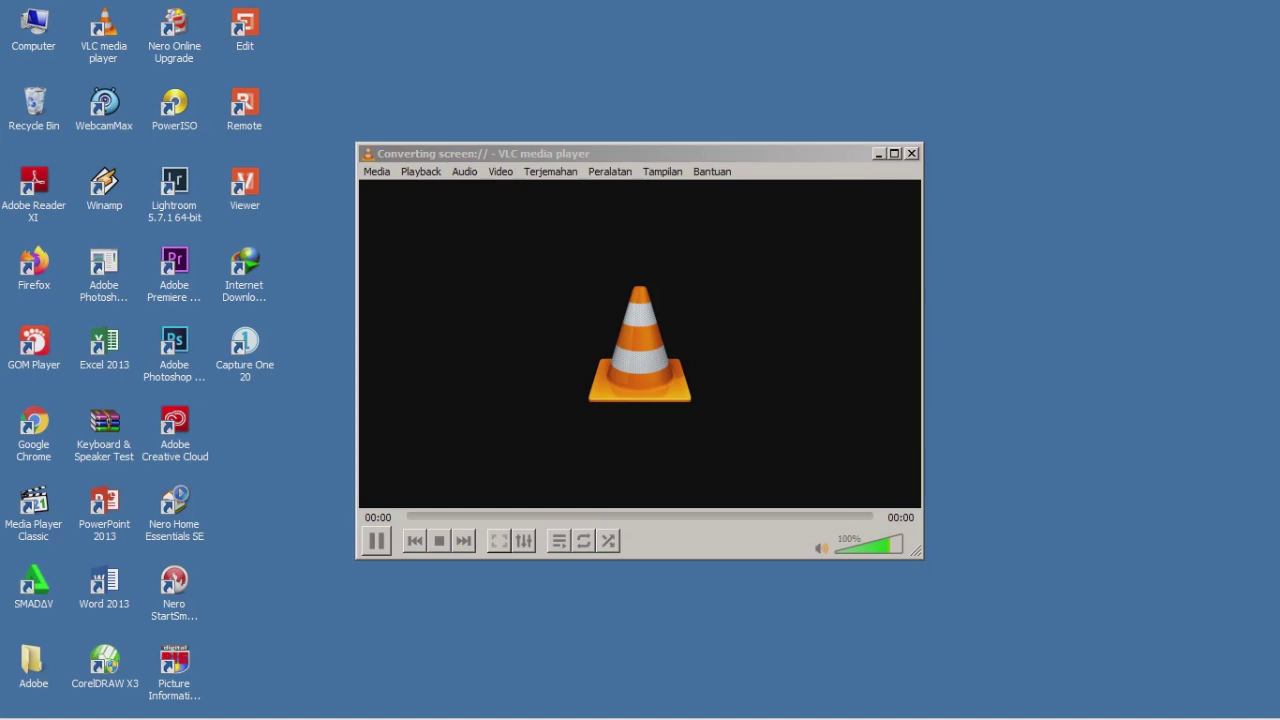
Step: Minimize the VLC player window with Win+Down so the desktop shows
key("super+Down")
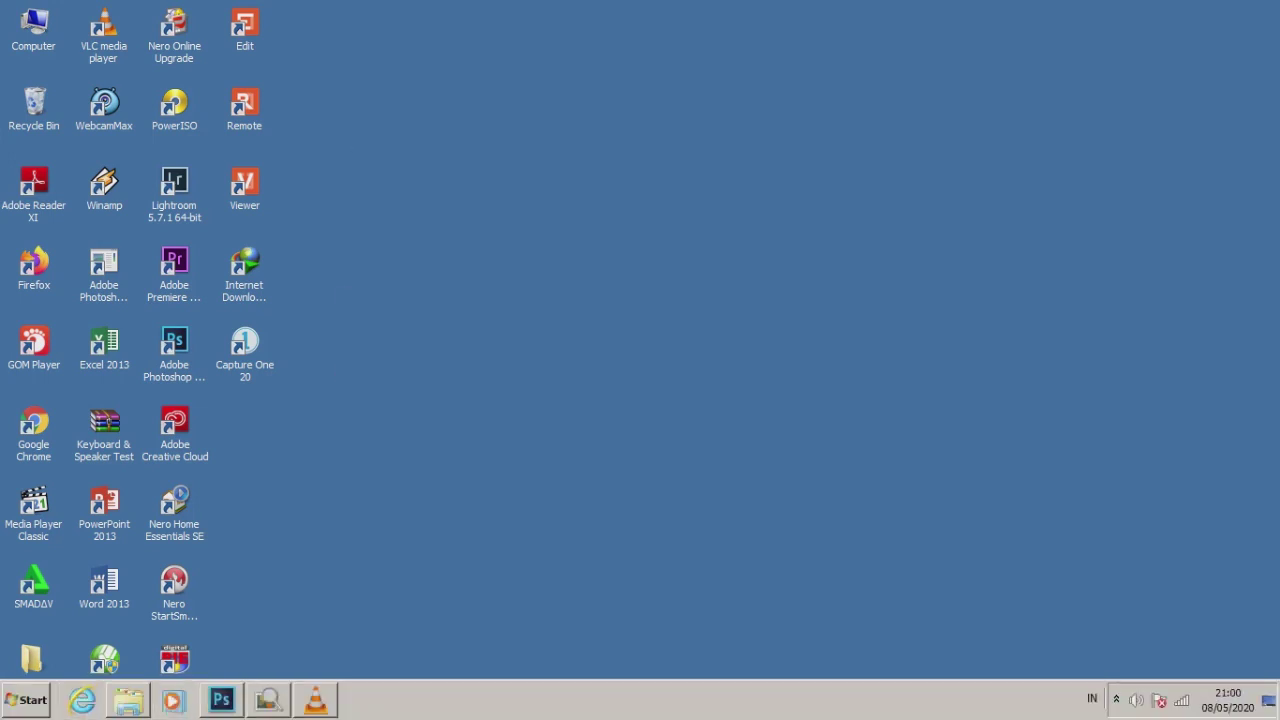
Step: Open the photo DSC01264 from D:\Foto in Photoshop
left_click(221, 700)
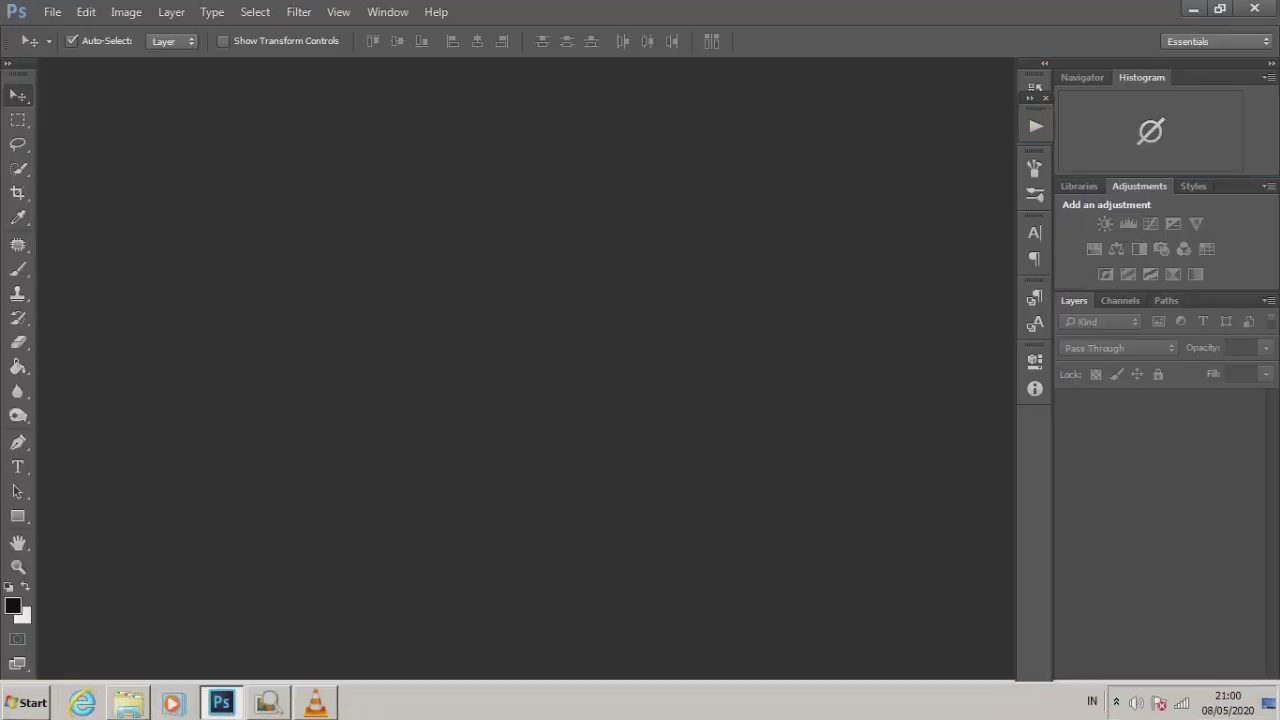
left_click(128, 700)
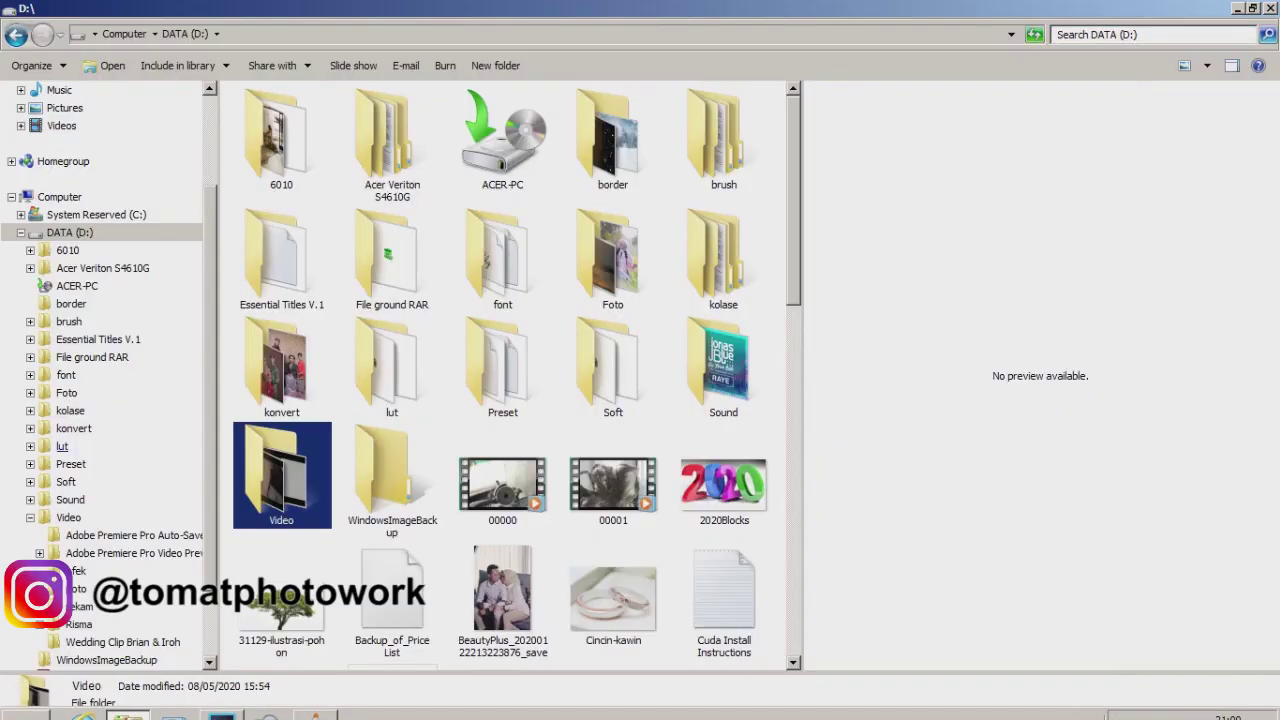
left_click(66, 393)
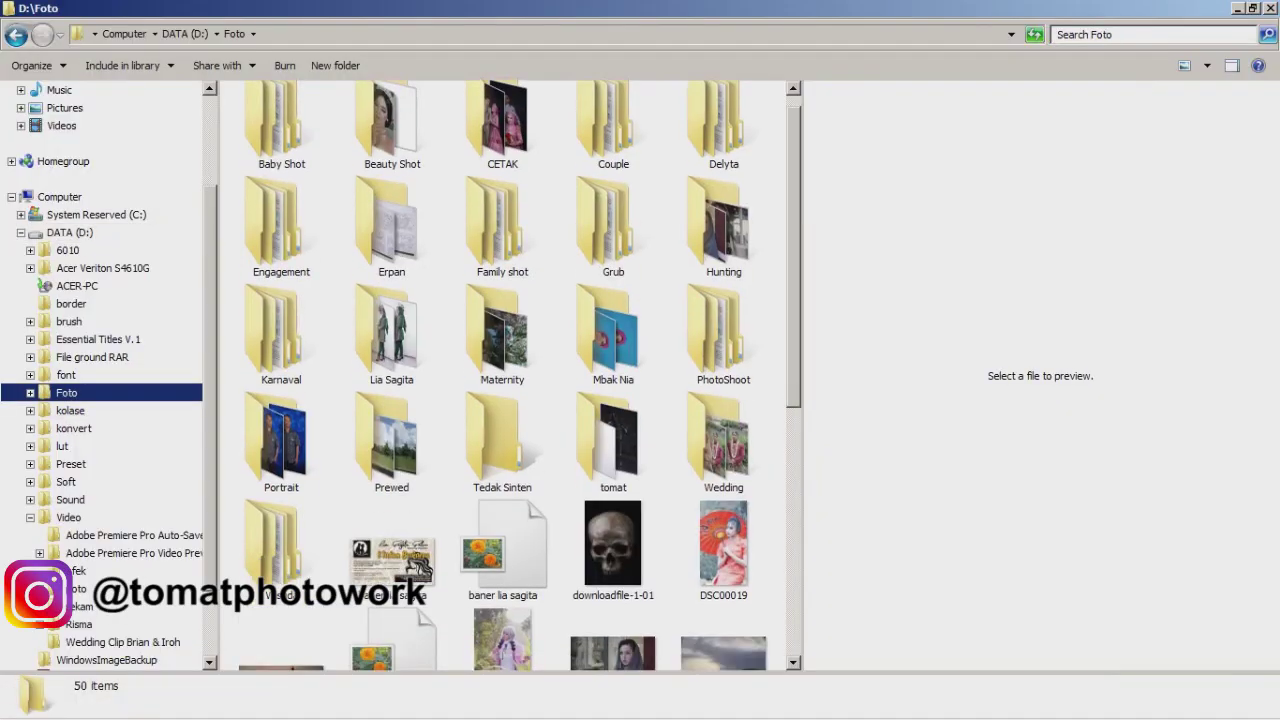
scroll(510, 375, "down", 5)
left_click(502, 243)
mouse_move(221, 715)
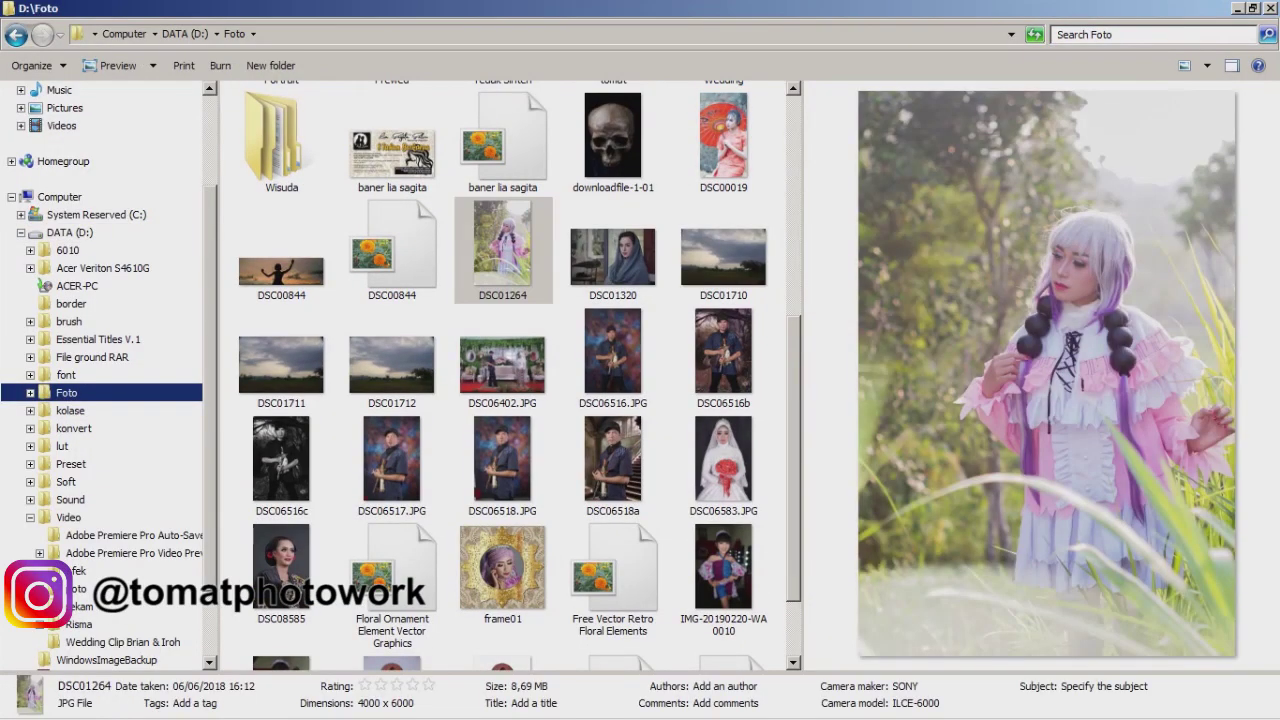
left_click(221, 700)
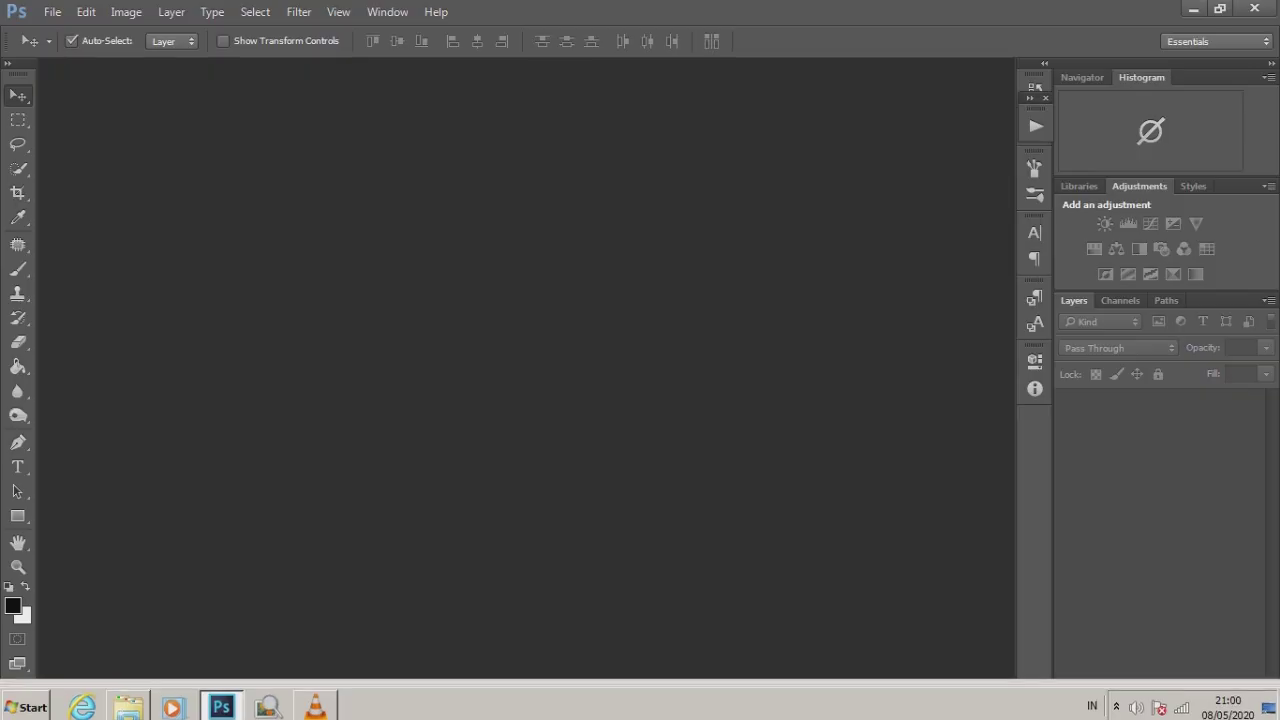
Step: Fit the whole photo on screen
key("z")
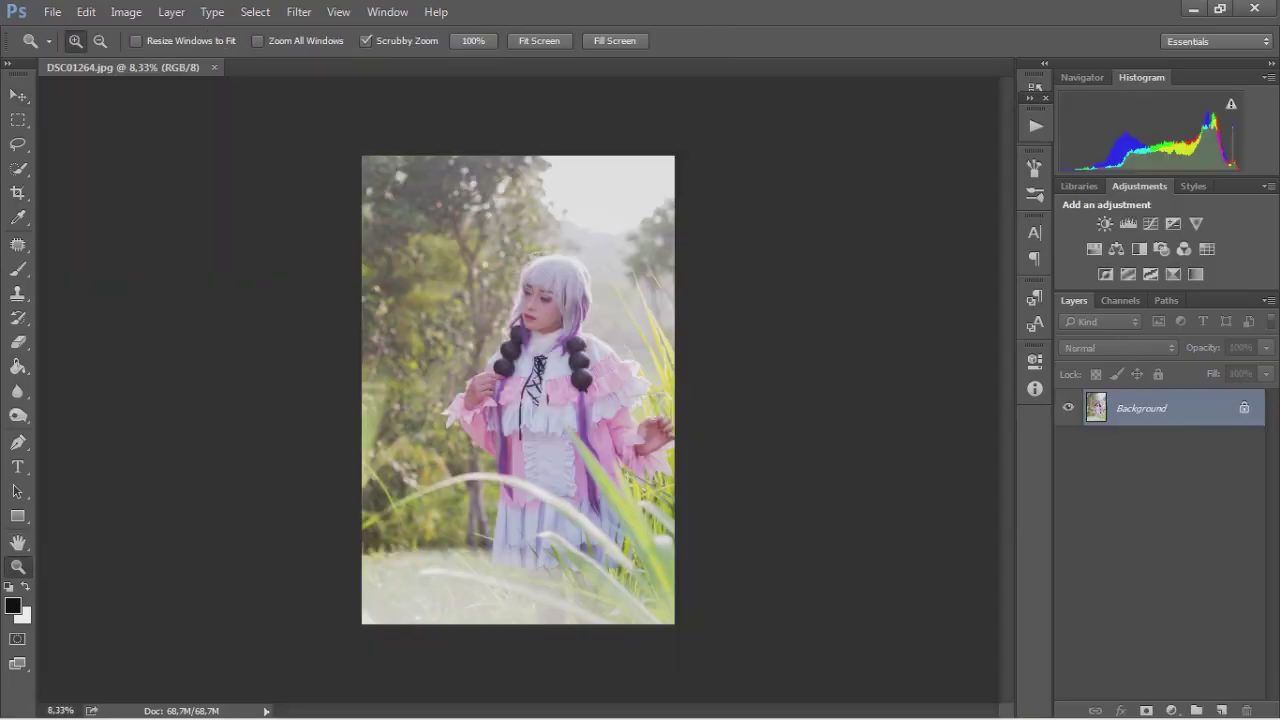
right_click(510, 388)
left_click(555, 396)
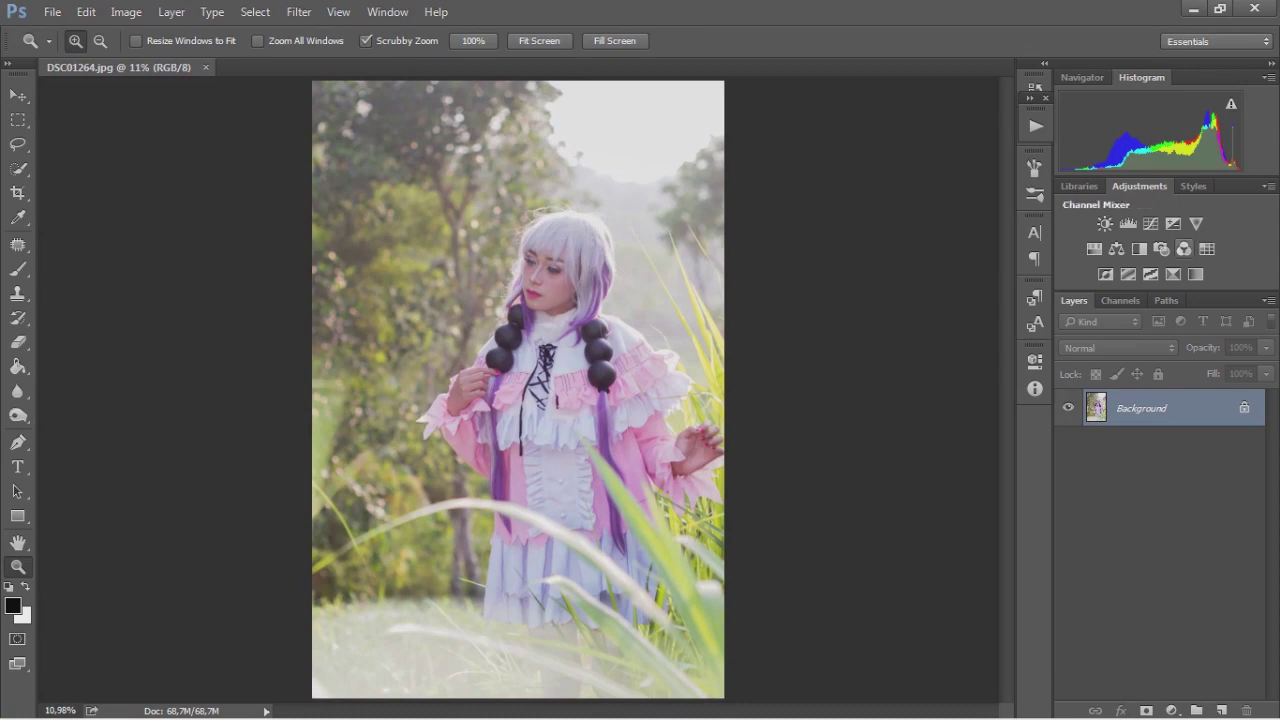
Step: Add a Channel Mixer layer with the Black & White Infrared preset, blended in Lighten
left_click(1183, 248)
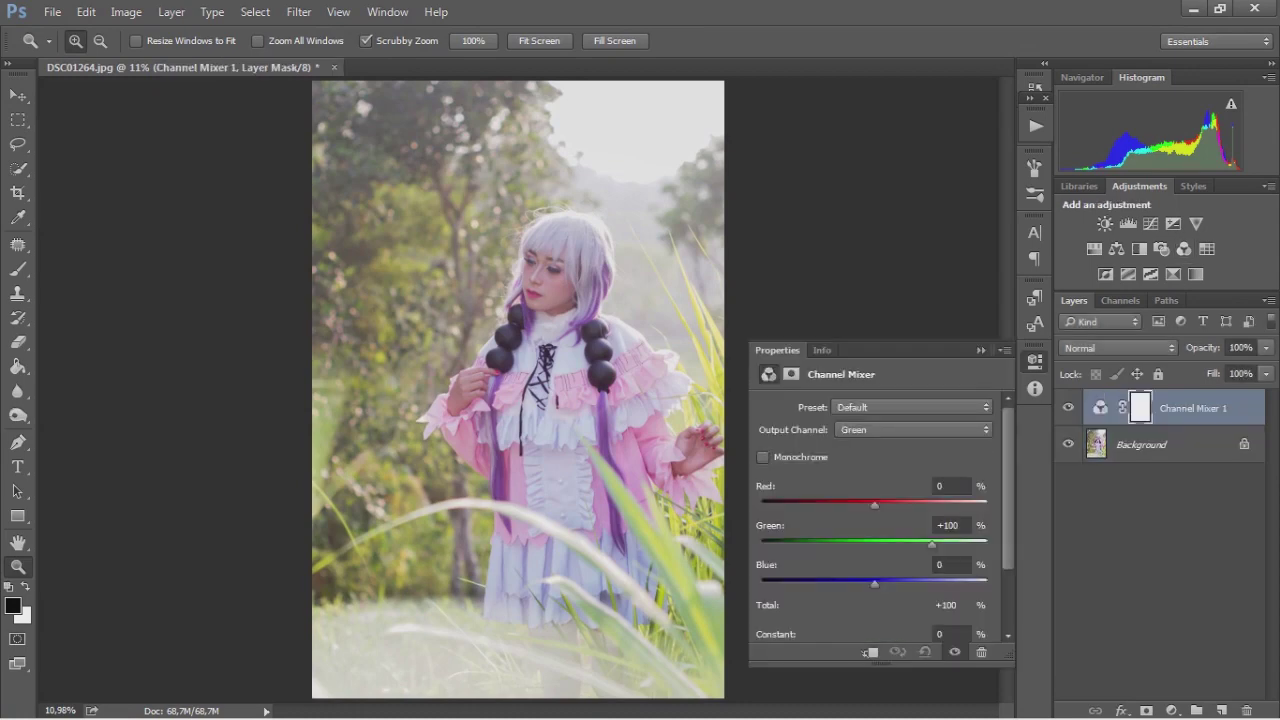
left_click(913, 429)
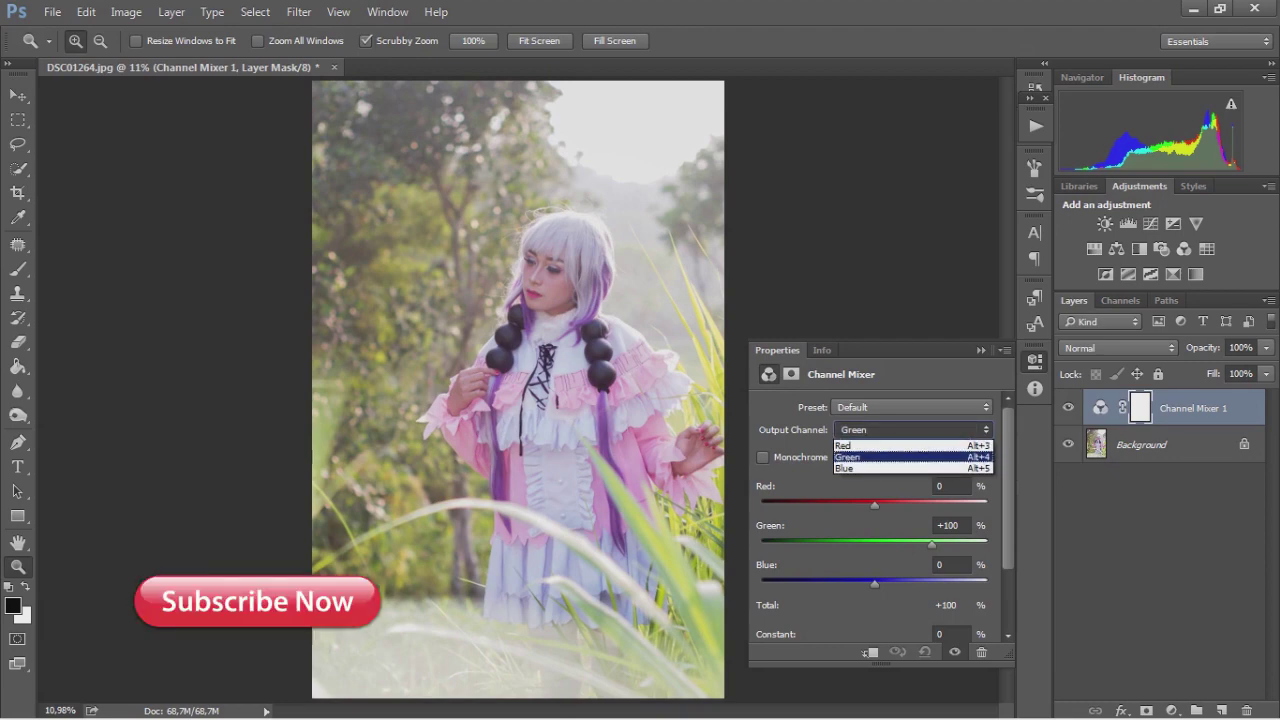
left_click(900, 454)
left_click(913, 407)
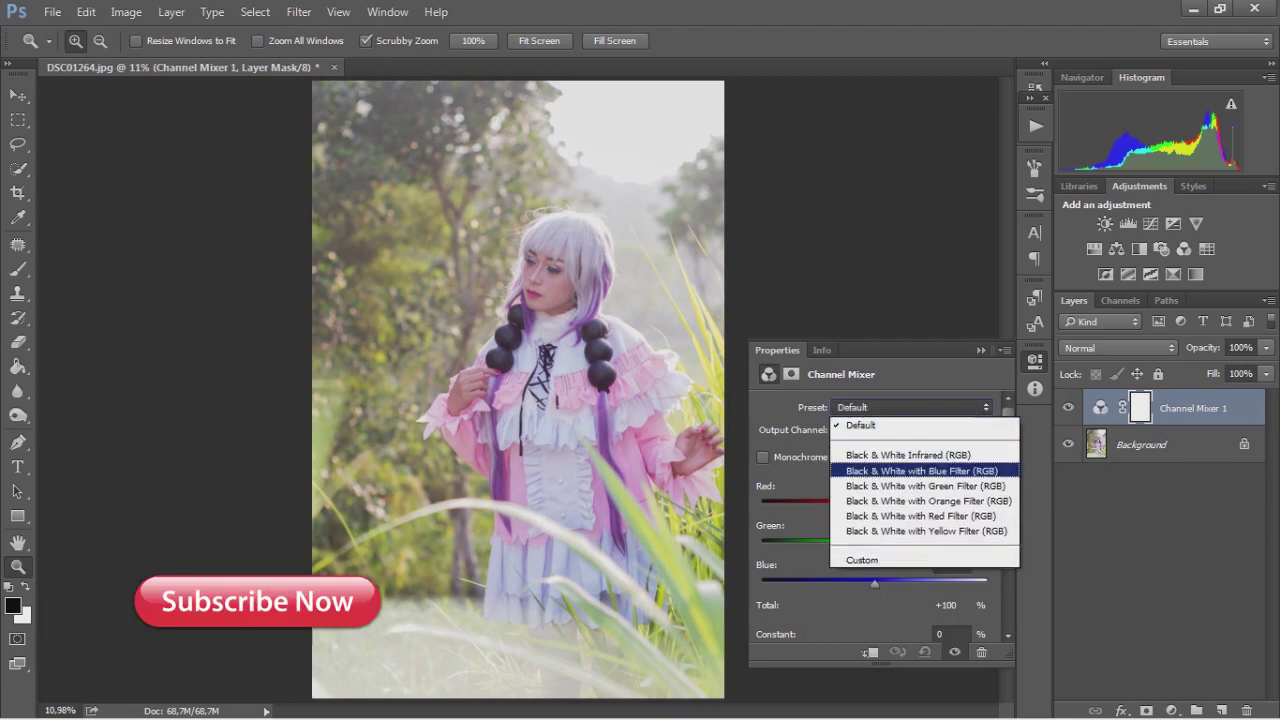
left_click(908, 455)
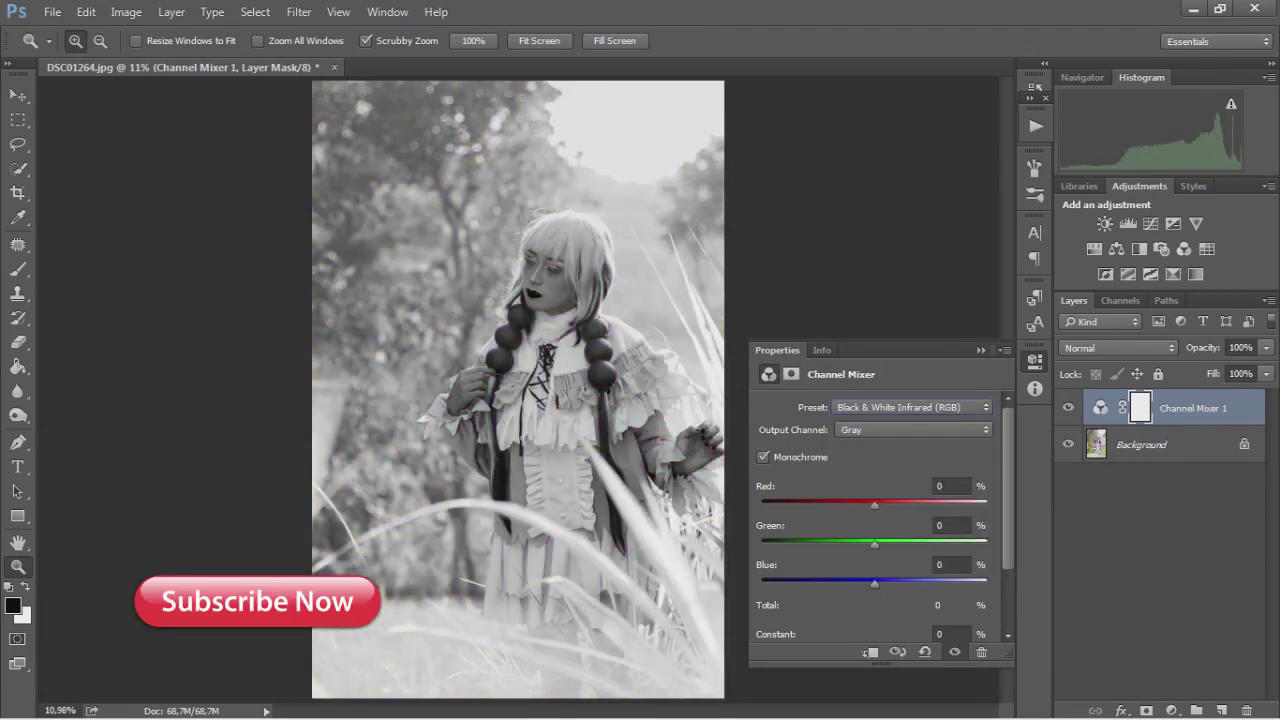
left_click(1117, 347)
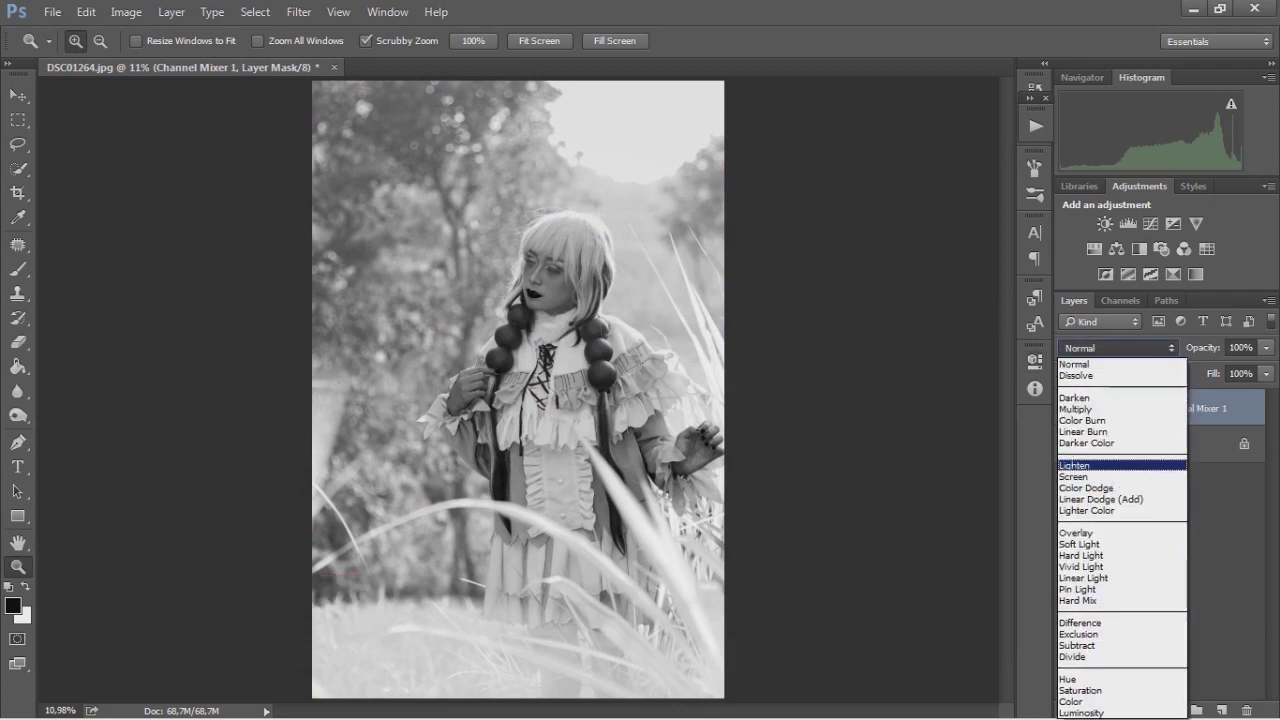
left_click(1075, 465)
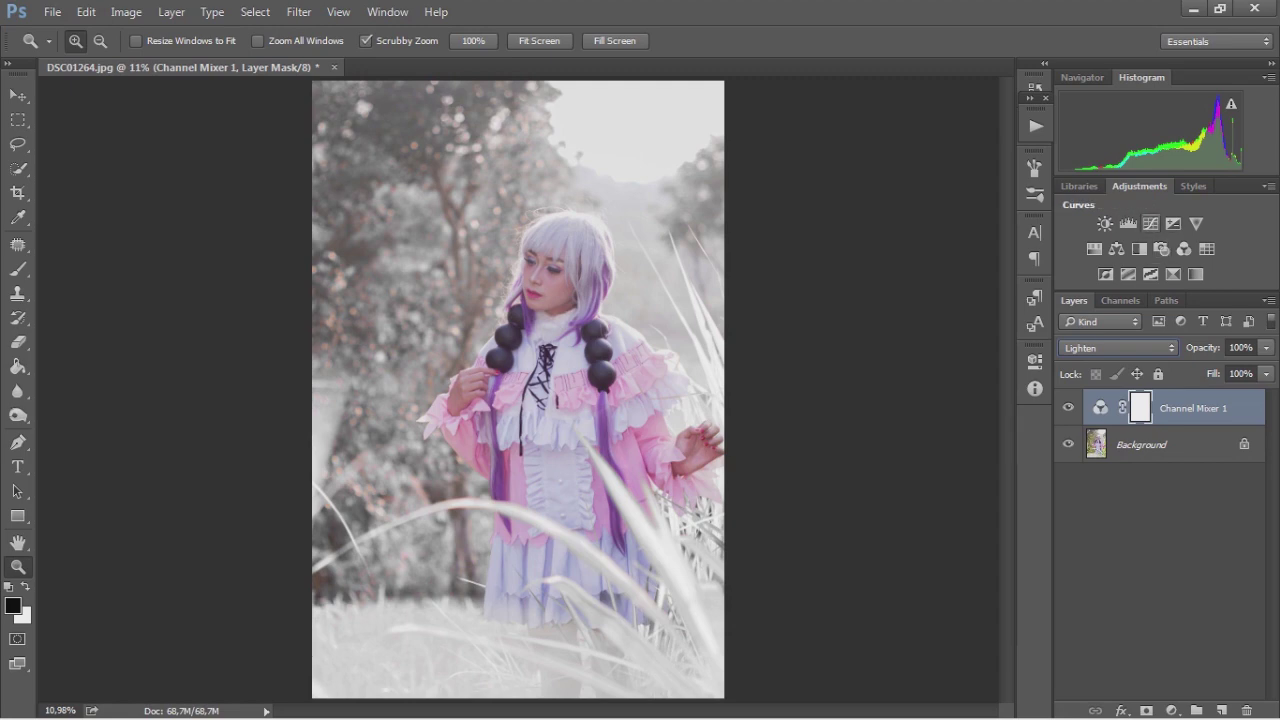
left_click(1150, 223)
Step: In Curves, raise Blue, add a Green midpoint and lower Red for a teal tint
left_click(865, 430)
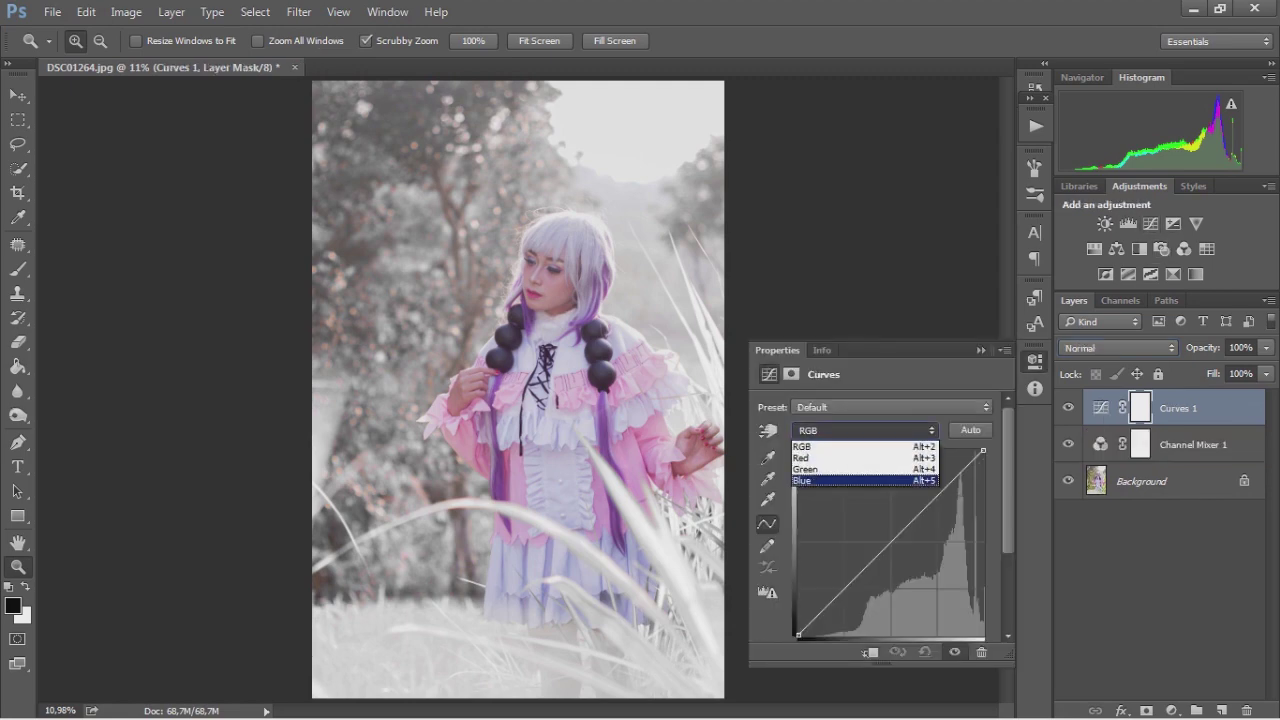
left_click(815, 480)
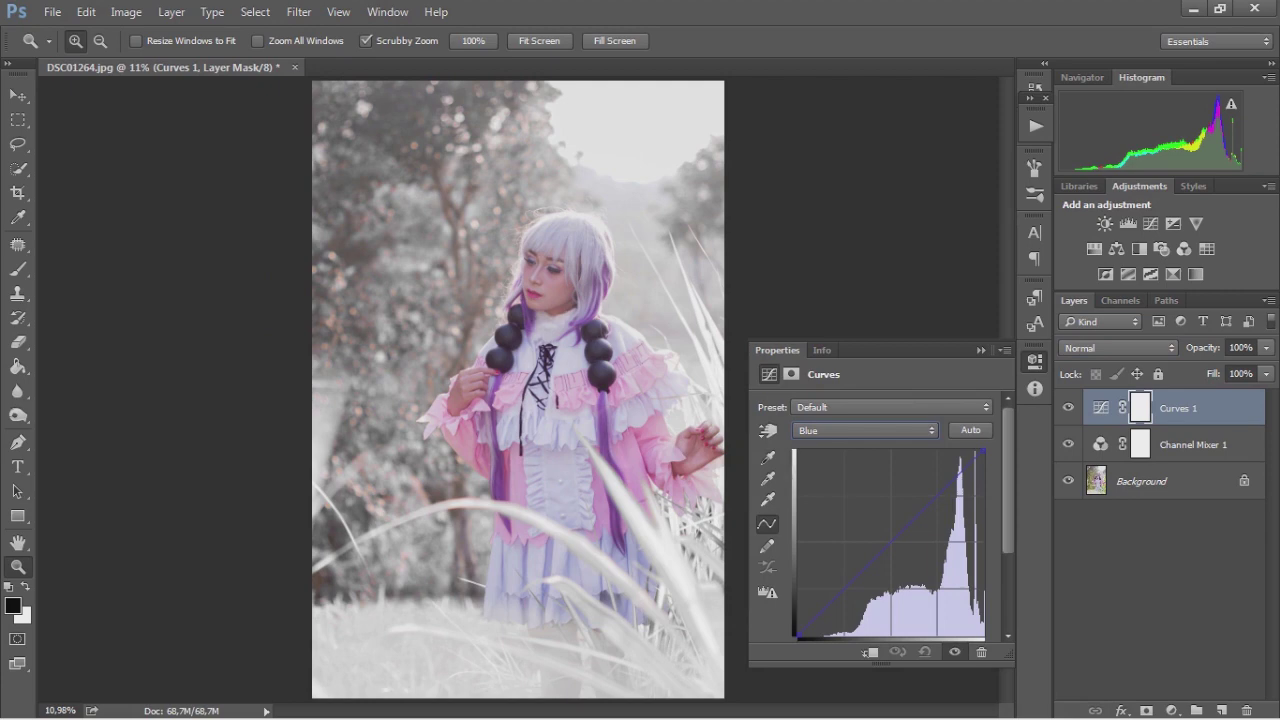
left_click_drag(896, 539, 891, 536)
left_click(865, 430)
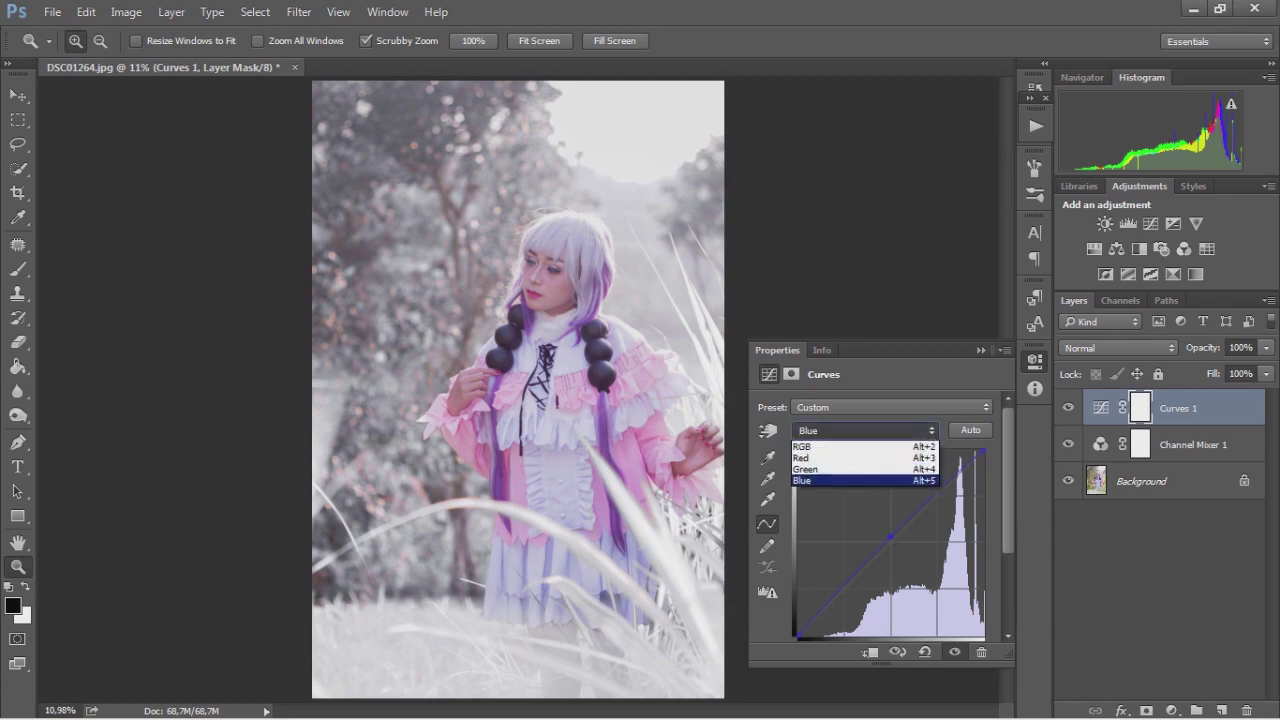
left_click(815, 458)
mouse_move(890, 543)
left_mouse_down()
mouse_move(895, 578)
mouse_move(894, 528)
mouse_move(890, 538)
left_mouse_up()
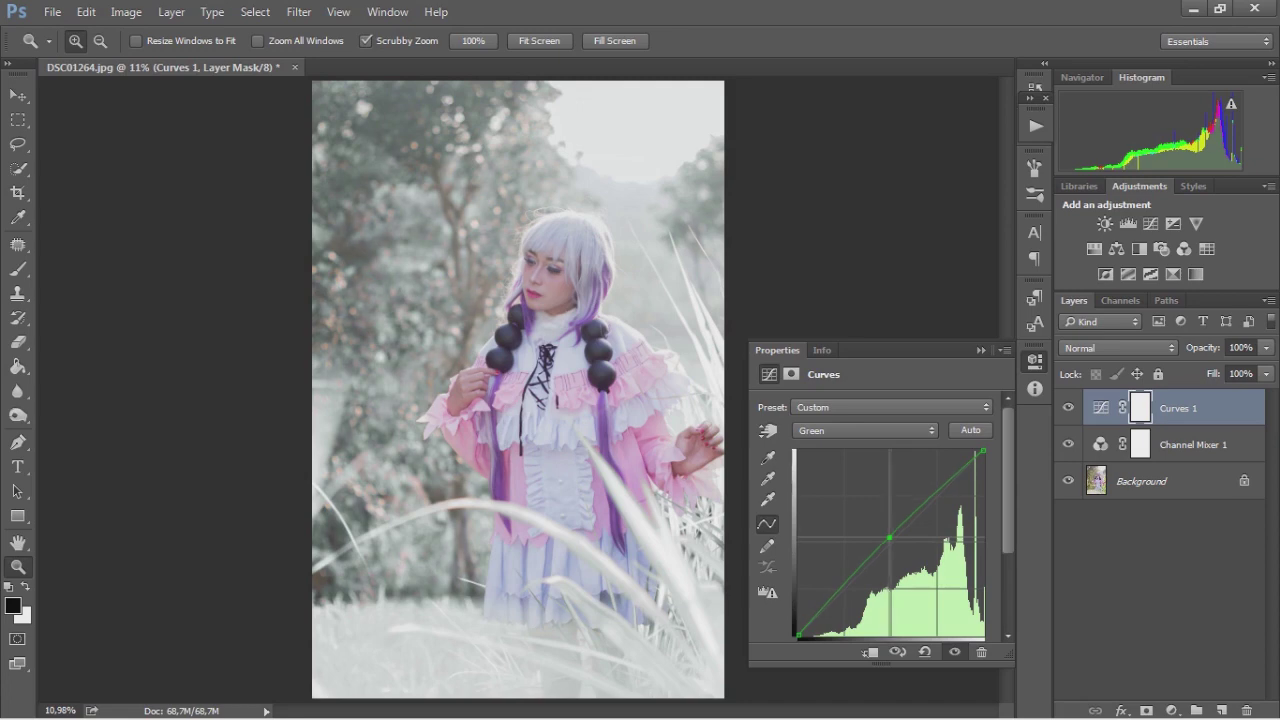
left_click(865, 430)
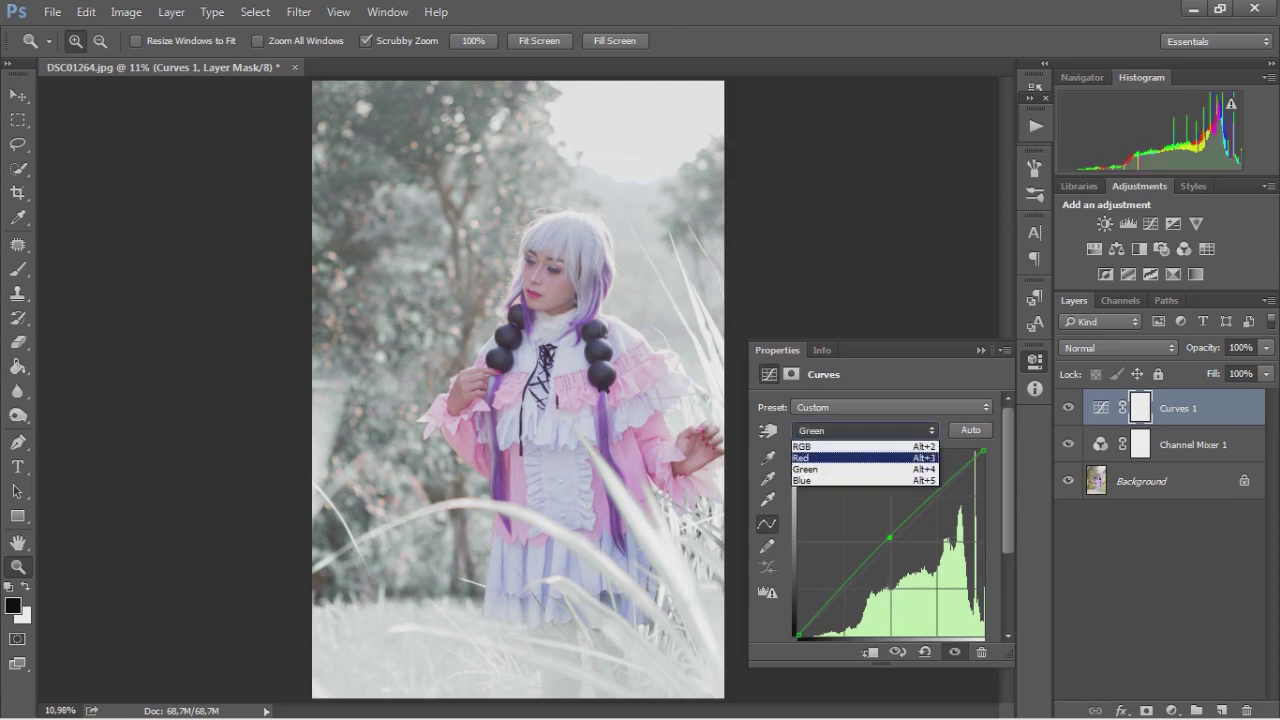
left_click(830, 449)
left_click_drag(890, 544, 894, 546)
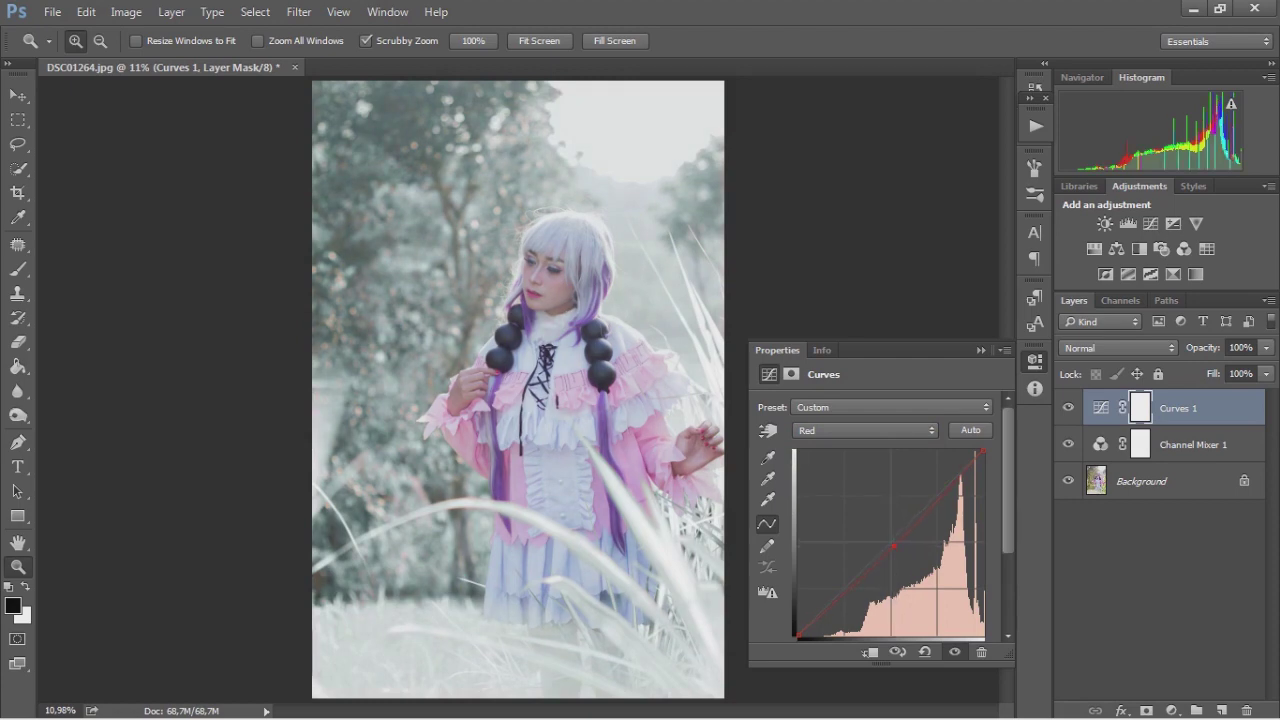
left_click(981, 350)
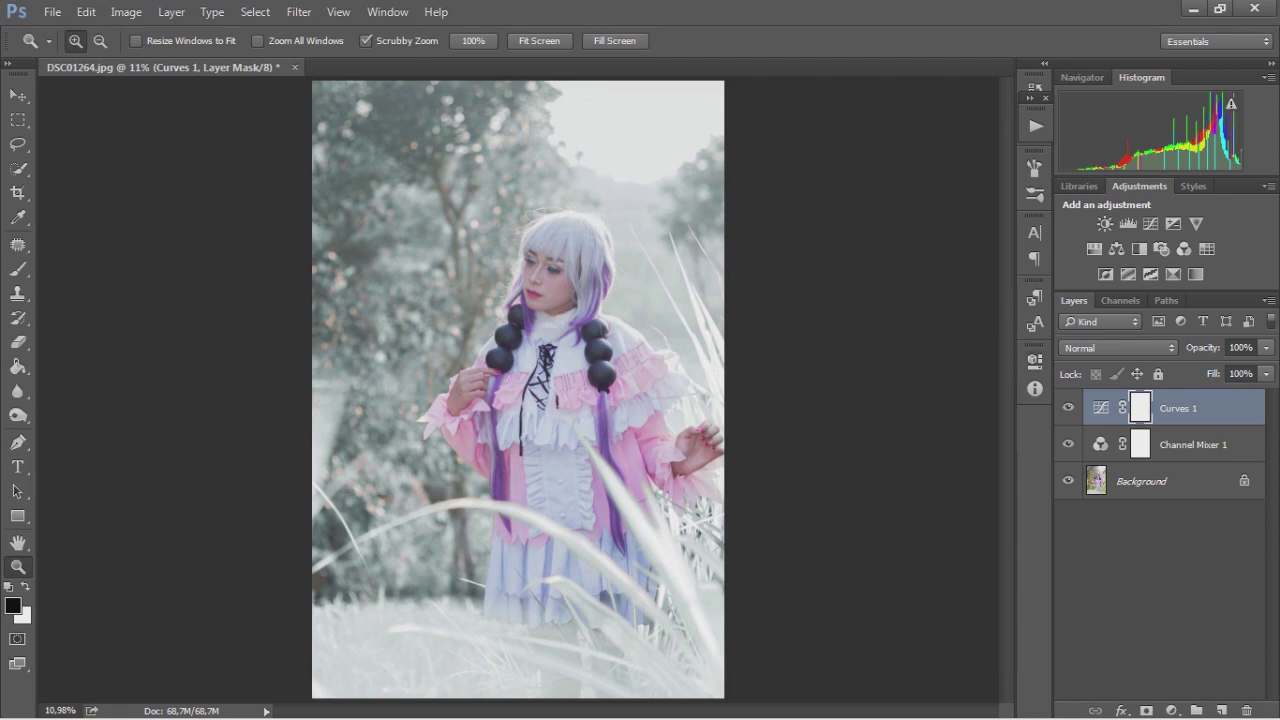
Step: On new Layer 1, fill a rectangle beside the model's left shoulder with black
left_click(1221, 710)
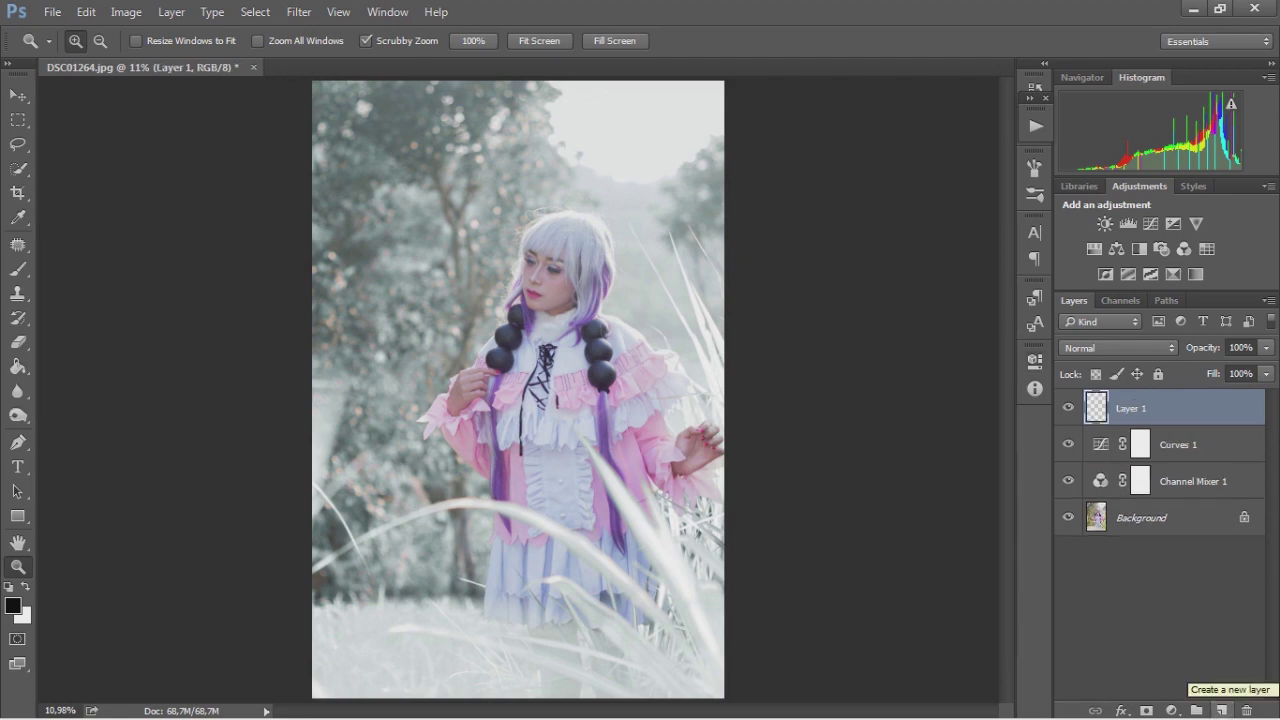
left_click(18, 119)
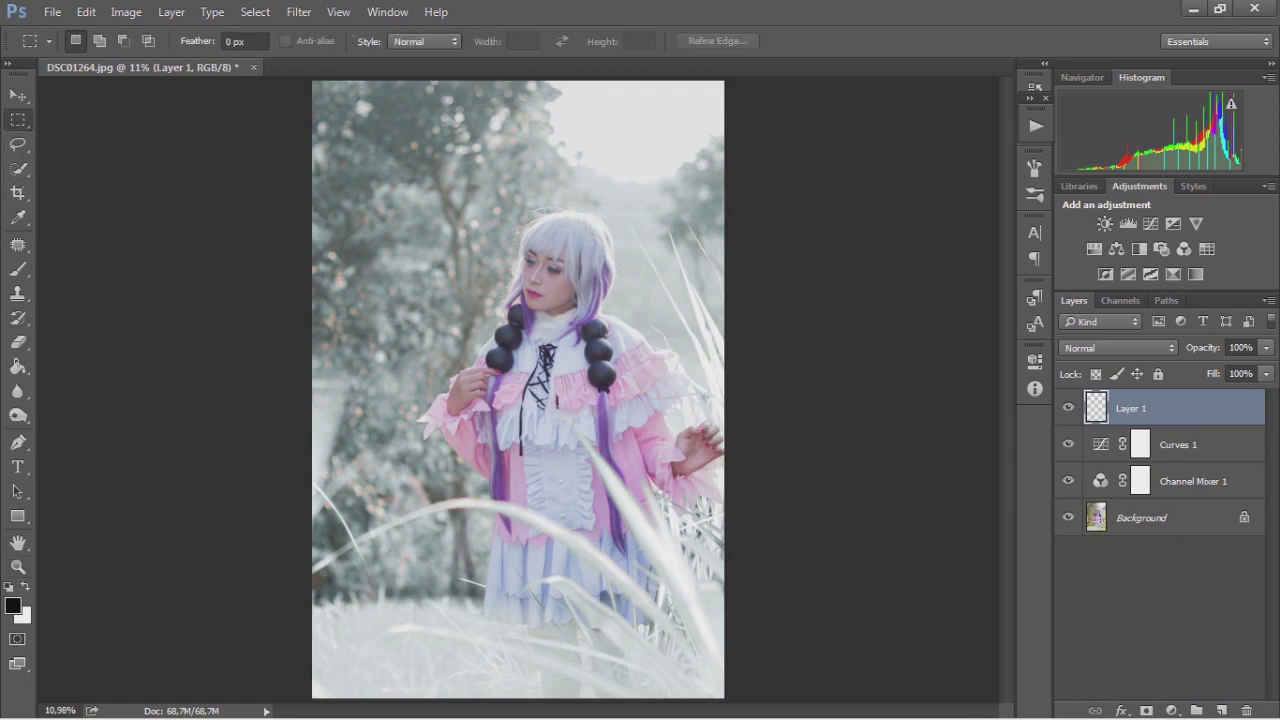
mouse_move(348, 305)
left_mouse_down()
mouse_move(497, 393)
mouse_move(494, 405)
left_mouse_up()
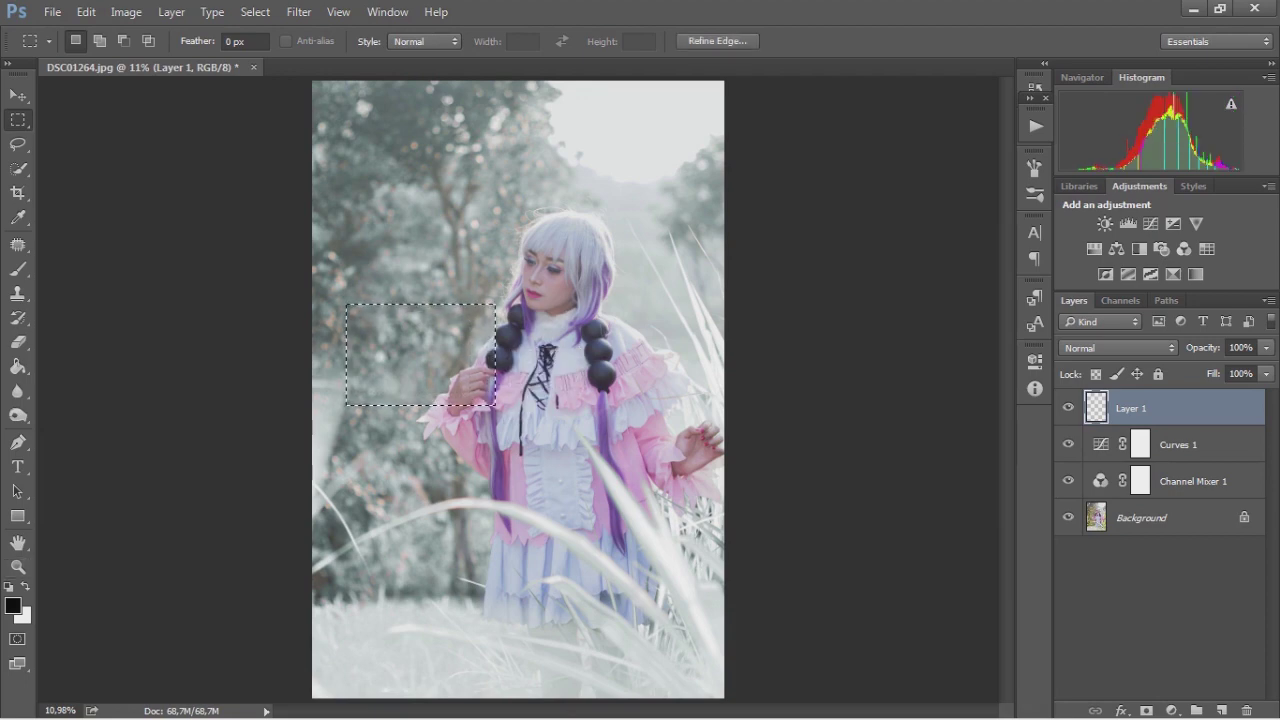
key("g")
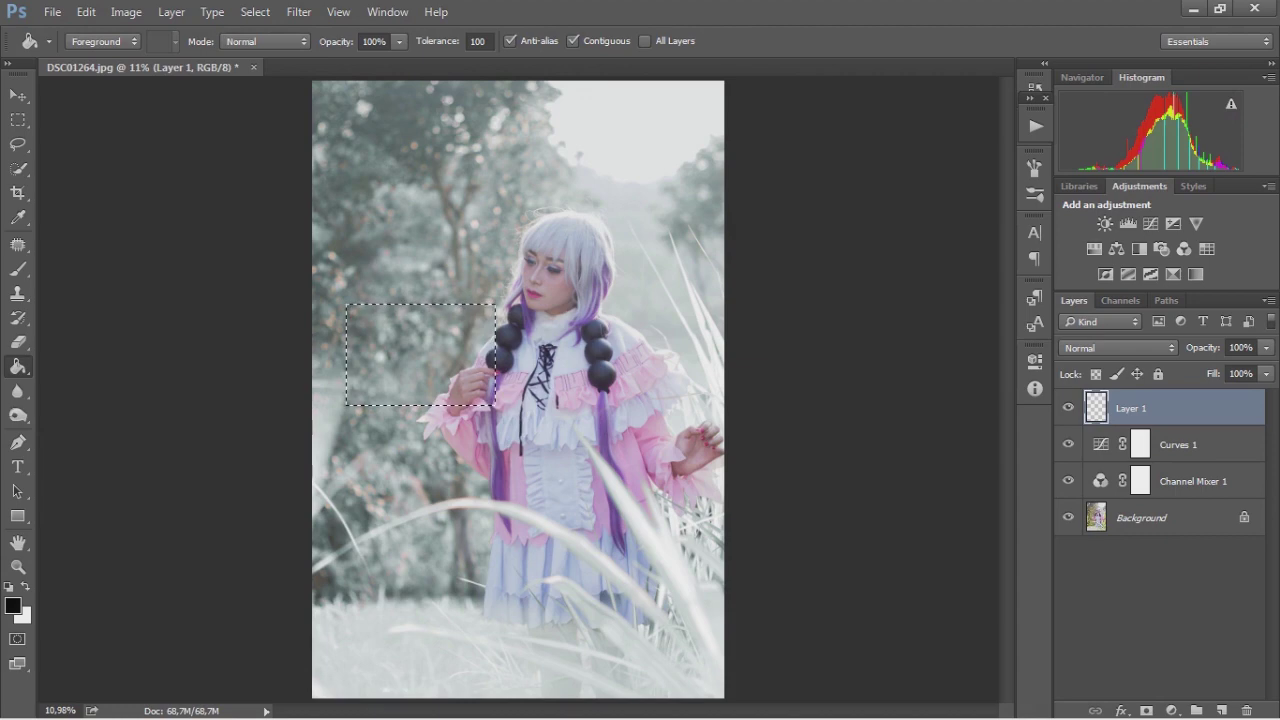
left_click(420, 355)
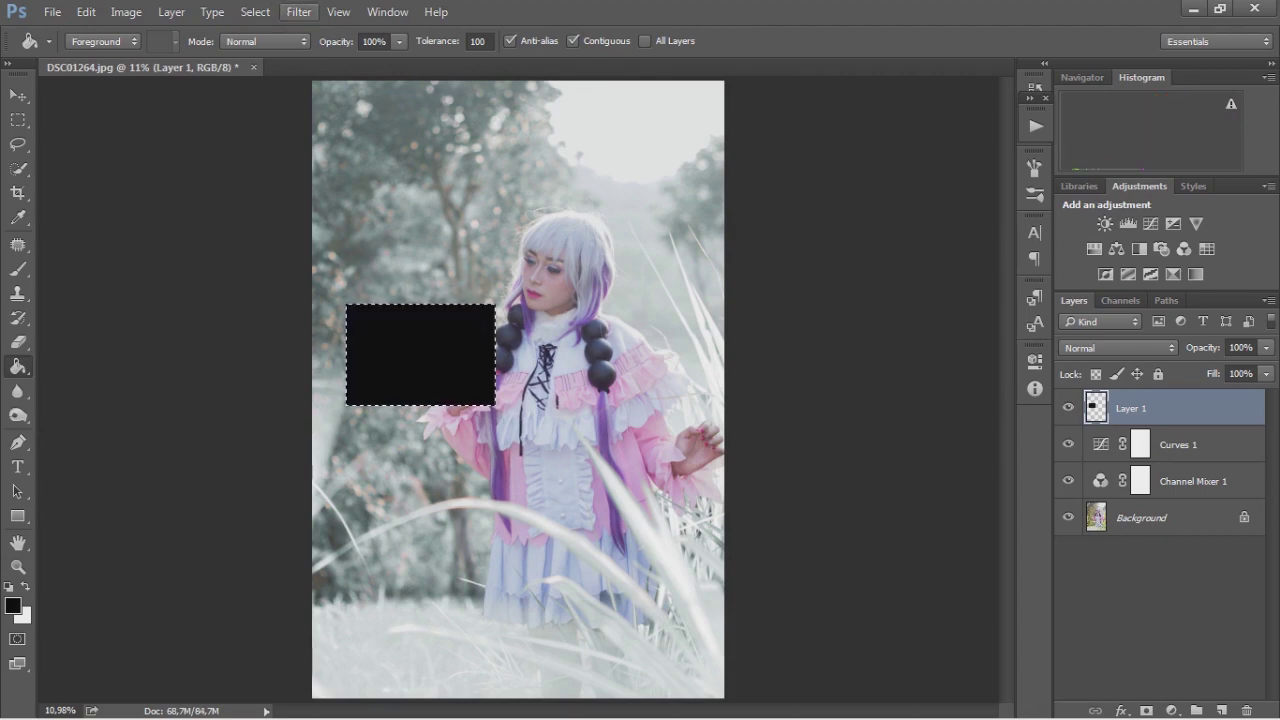
Step: Add 100% monochromatic Gaussian noise to the black rectangle
left_click(299, 11)
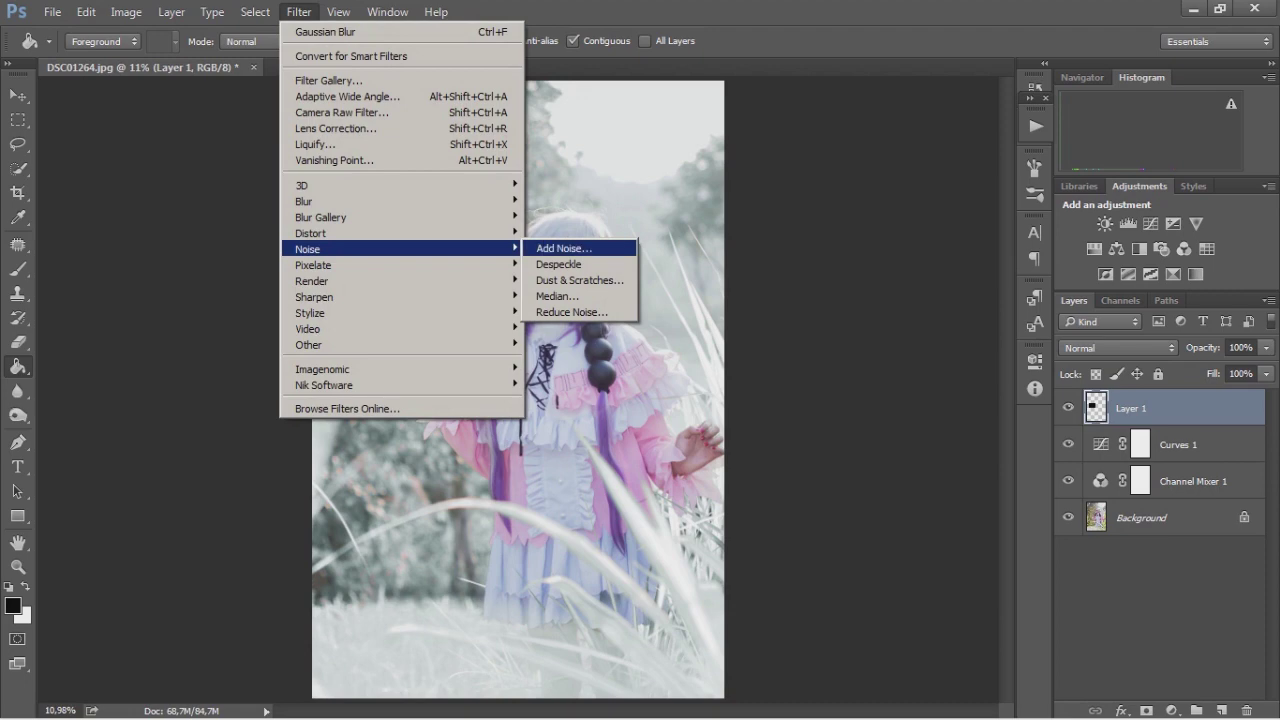
left_click(563, 248)
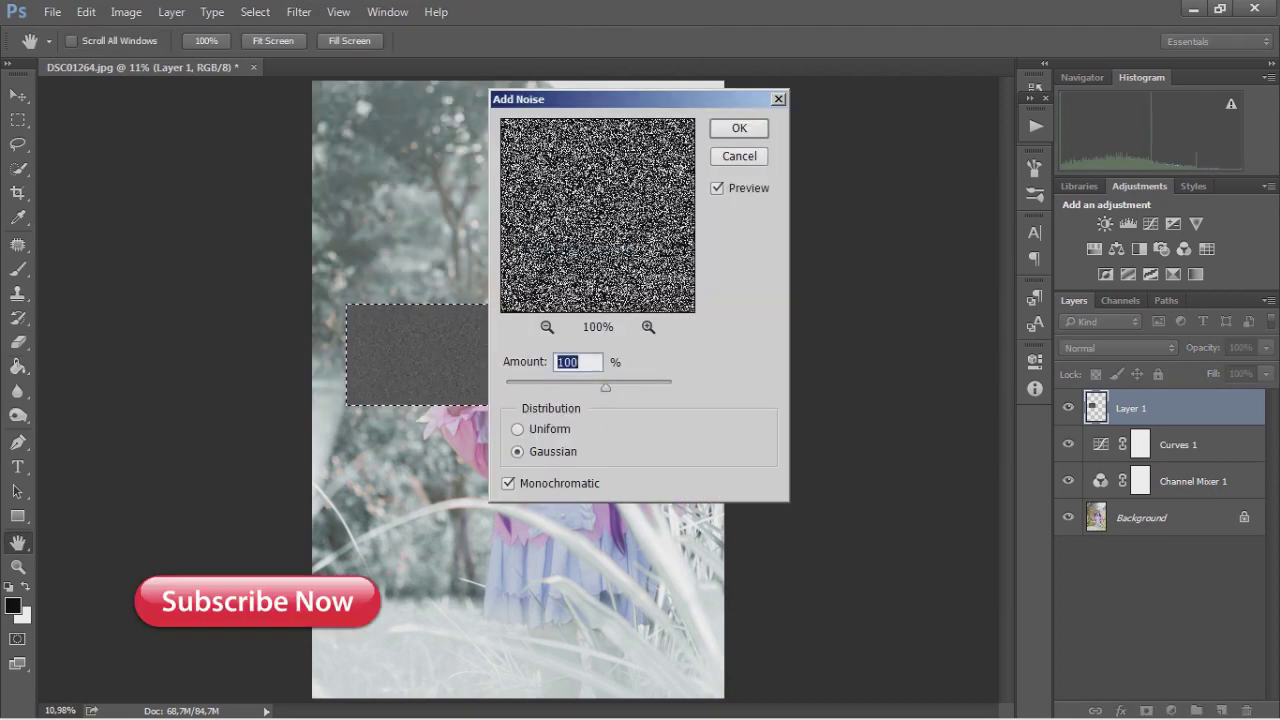
key("Return")
key("g")
Step: Soften the noise with a Gaussian Blur of radius around 8 px
left_click(299, 11)
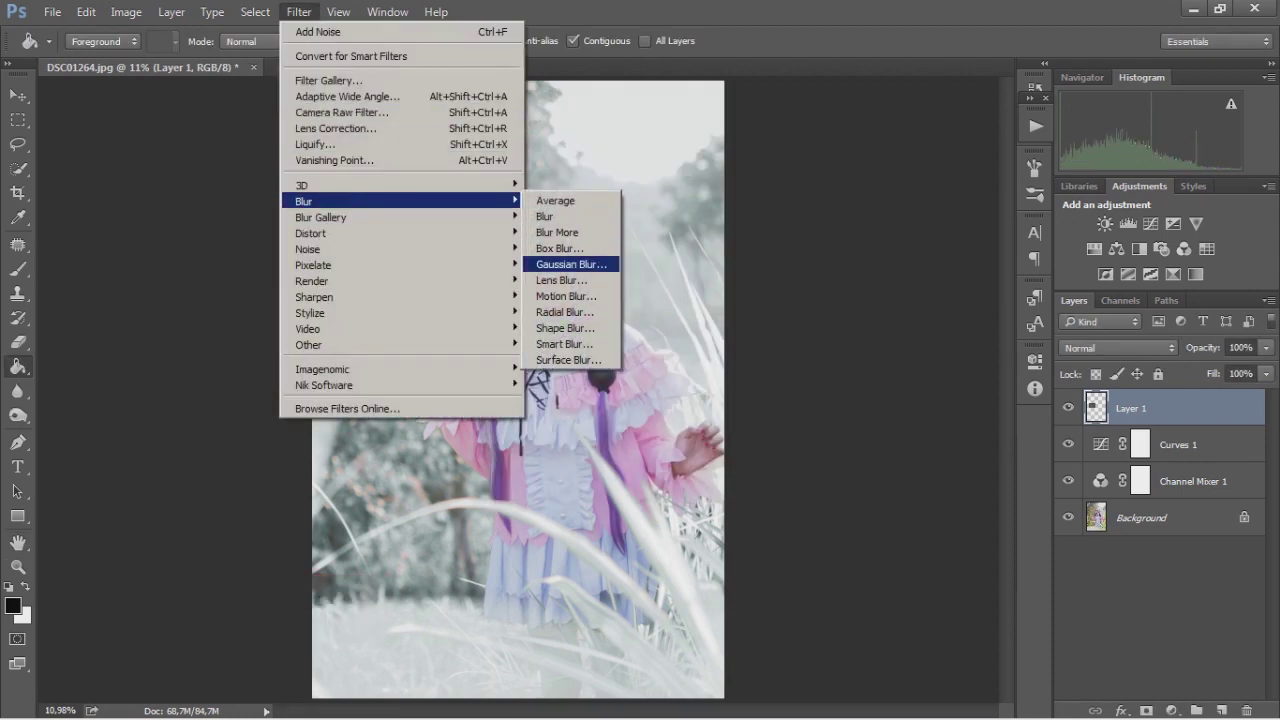
left_click(571, 264)
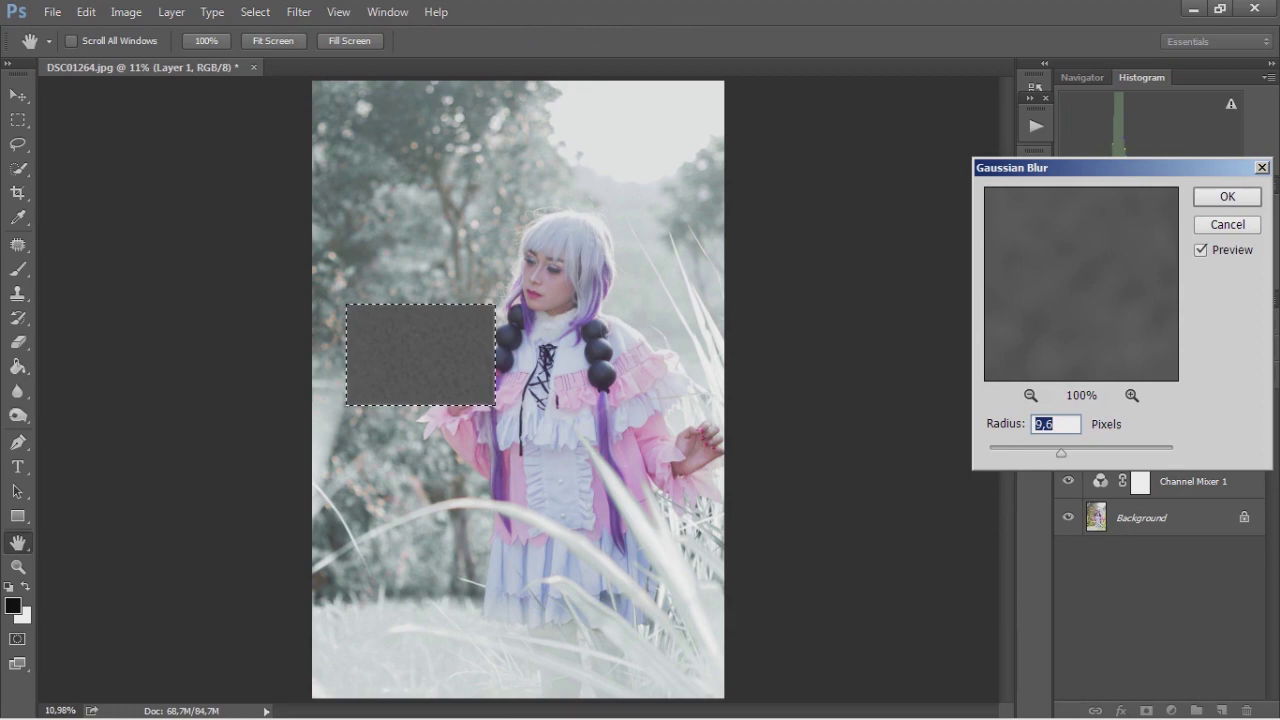
type("8")
key("Down")
key("Down")
key("Down")
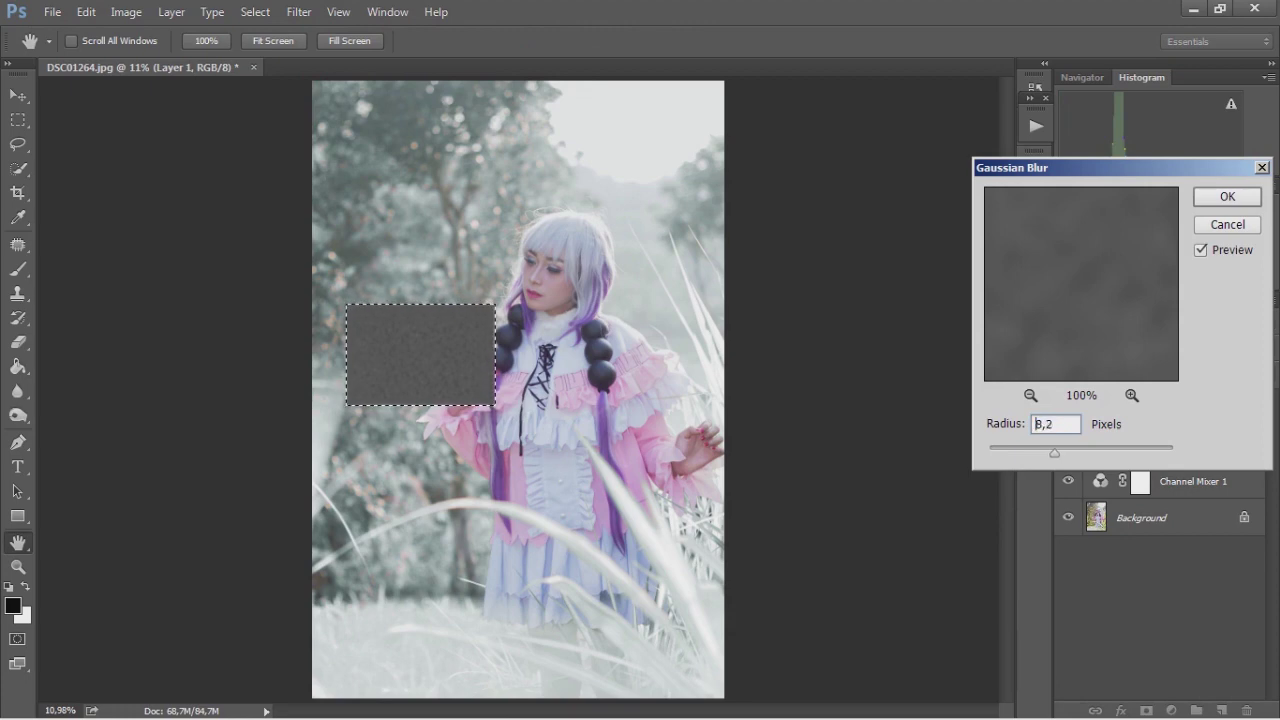
key("Down")
key("Down")
key("Down")
key("Return")
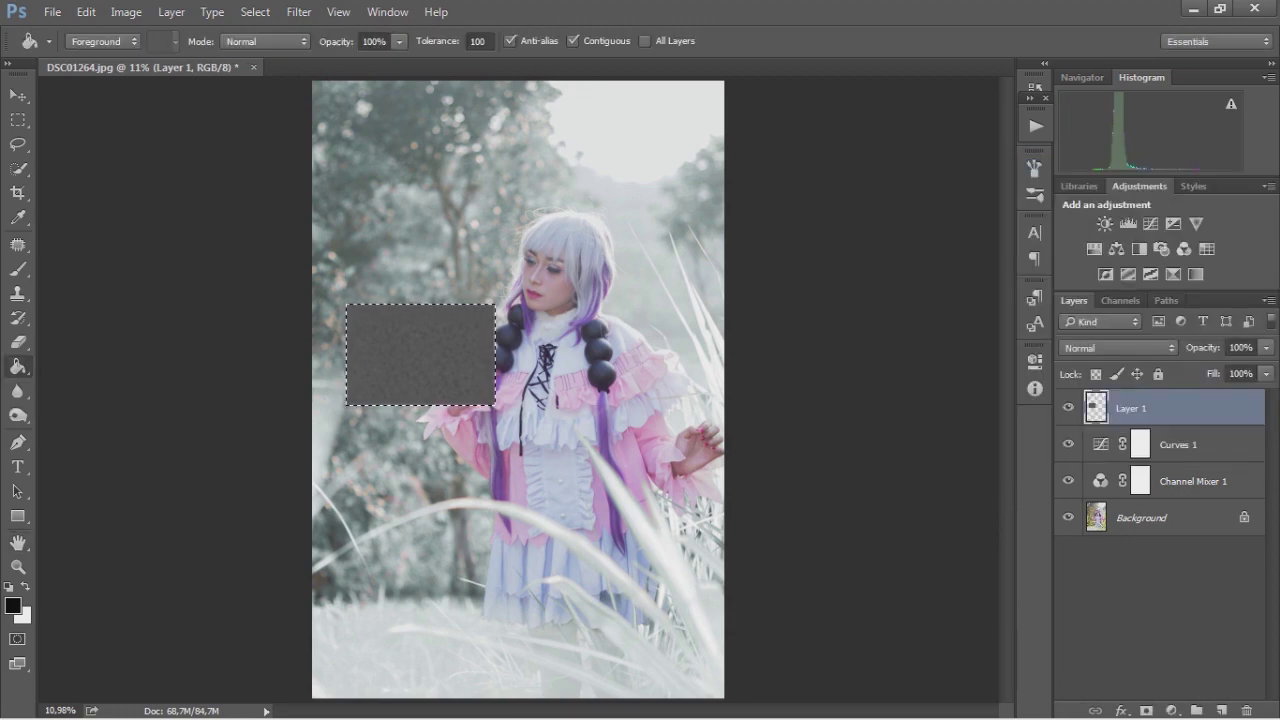
left_click(125, 12)
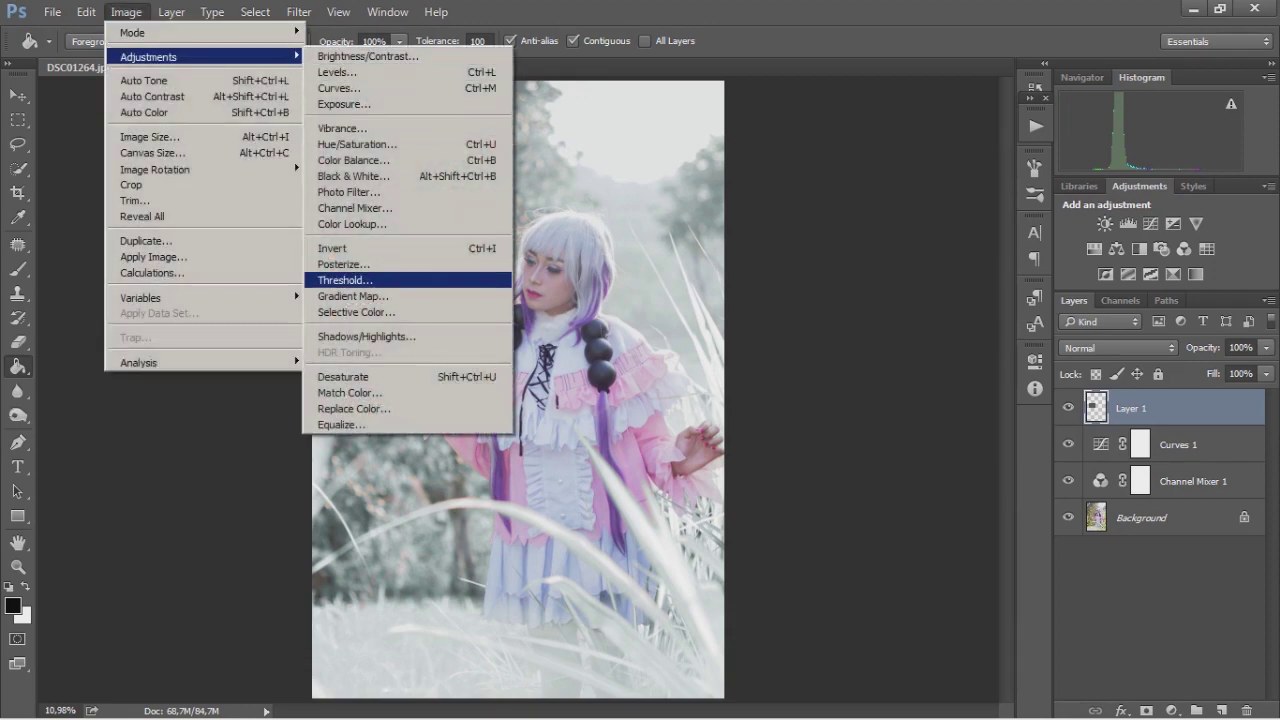
Step: Apply a Threshold at level 91 so only scattered white specks remain
left_click(345, 280)
left_click_drag(885, 337, 850, 337)
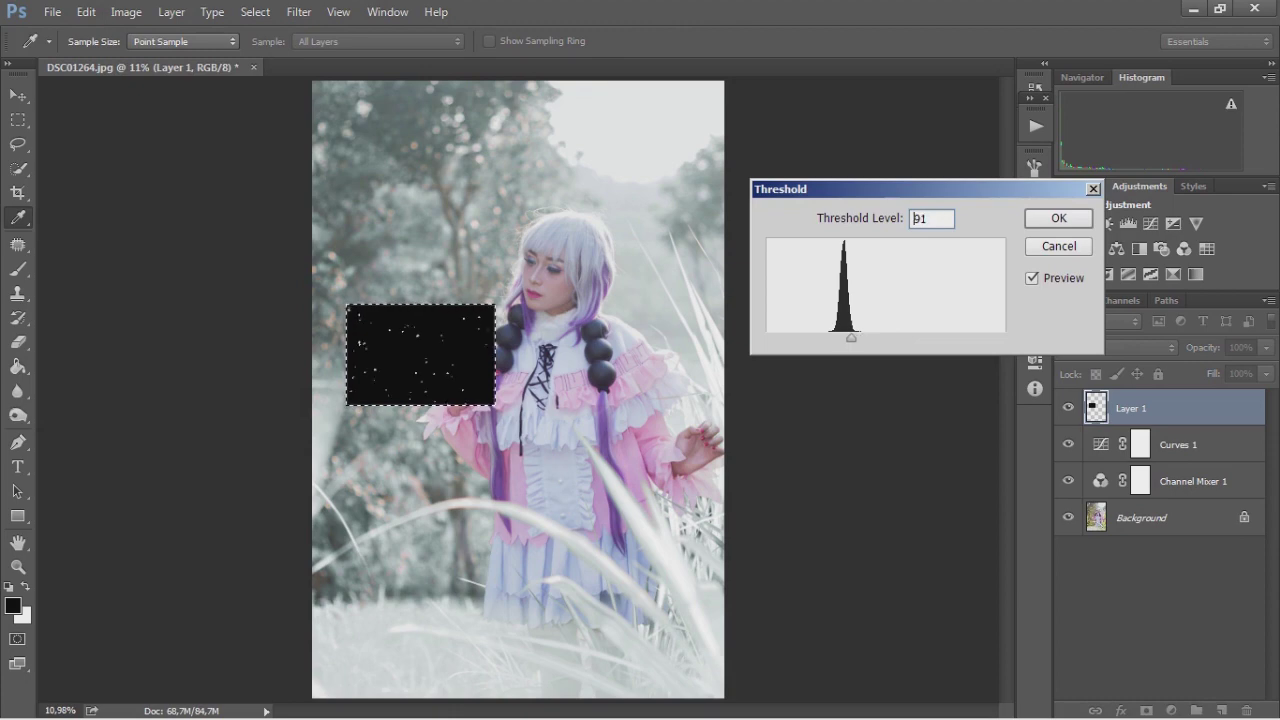
double_click(913, 218)
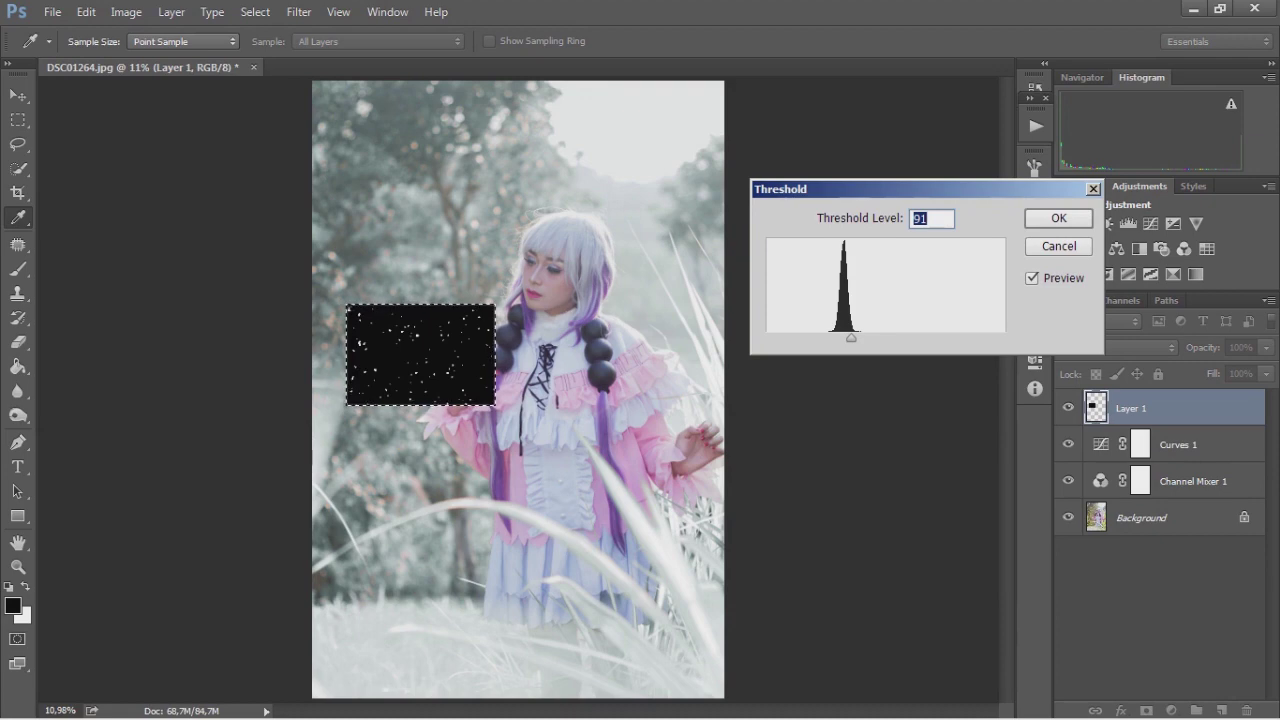
key("Return")
key("g")
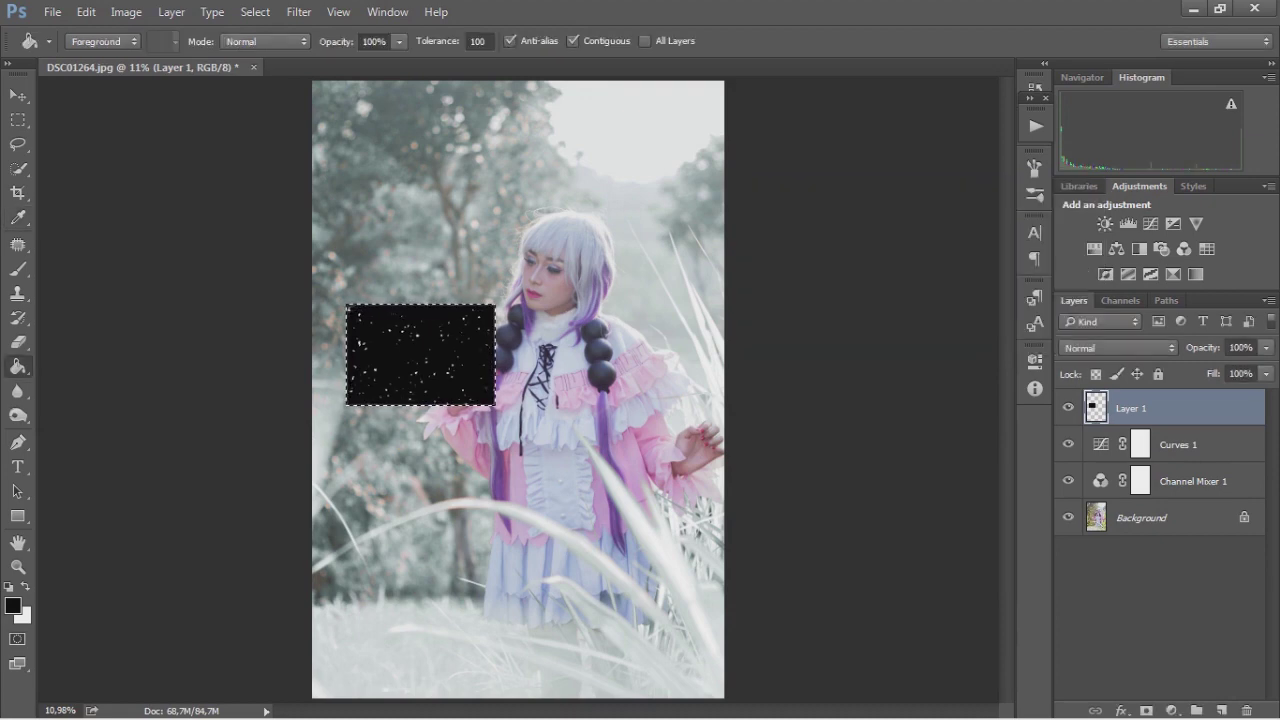
left_click(1118, 347)
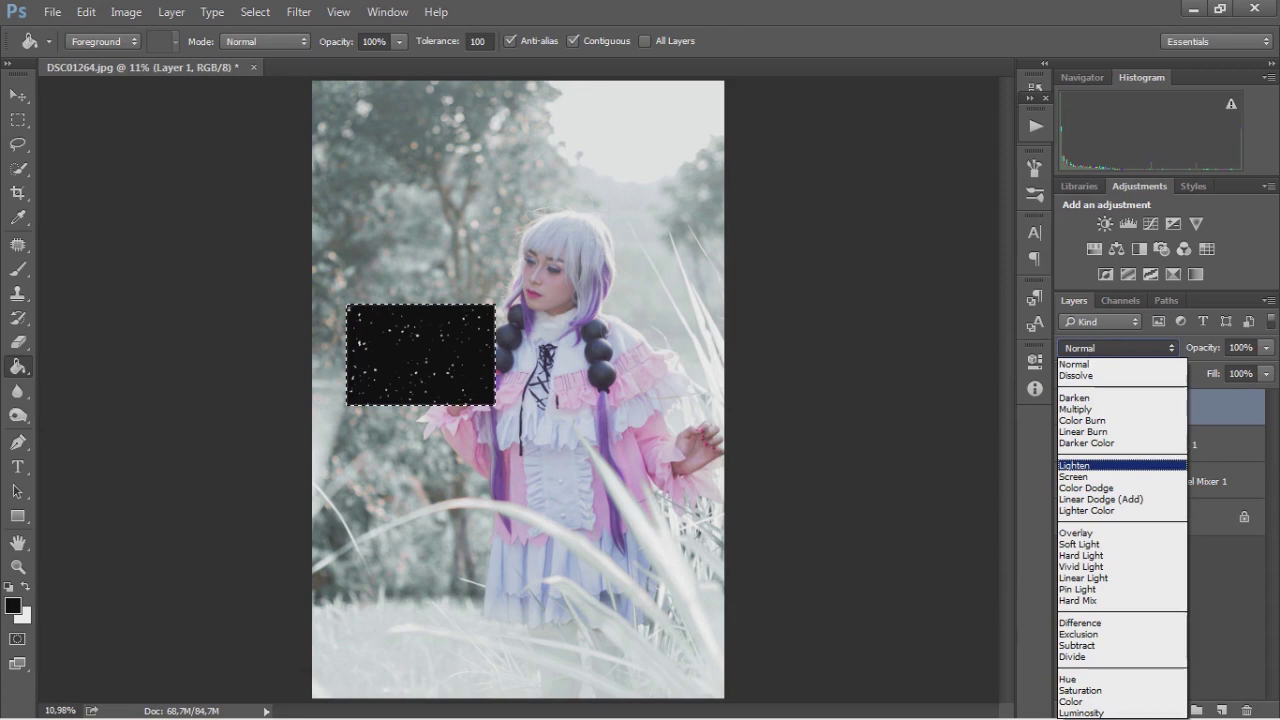
Step: Set Layer 1 to Lighten blend mode and remove the selection
left_click(1074, 465)
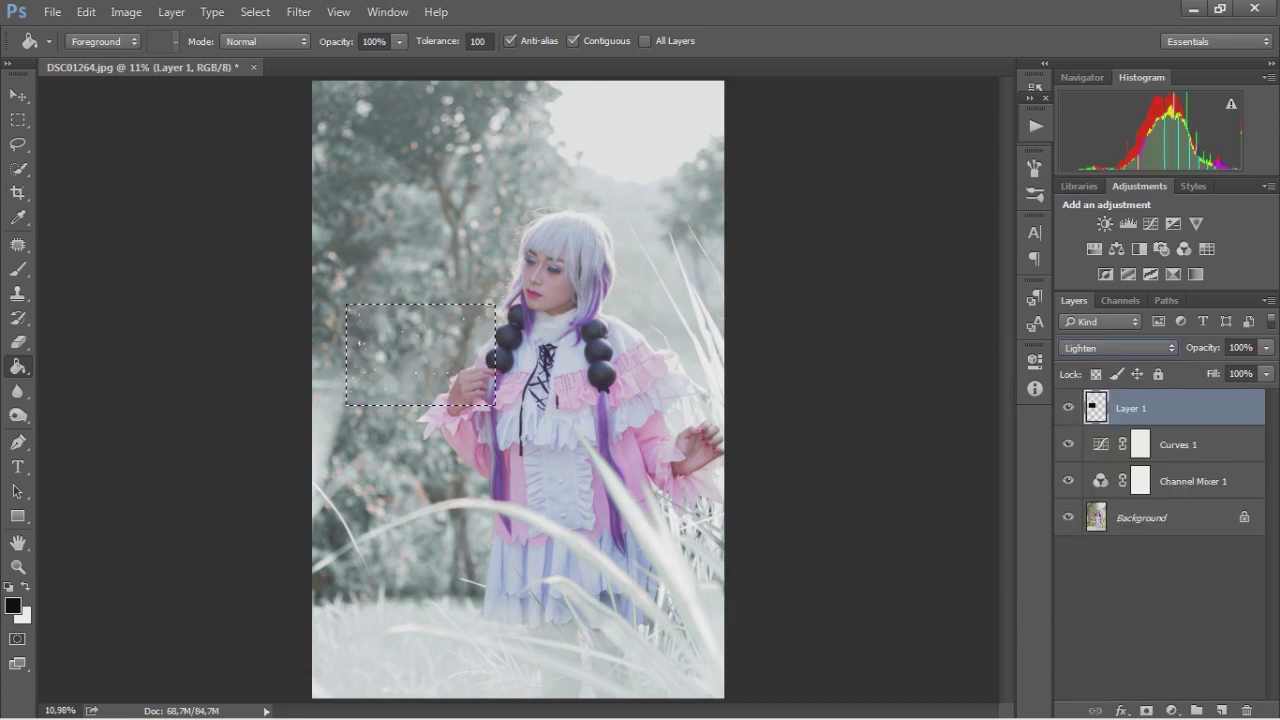
key("ctrl+d")
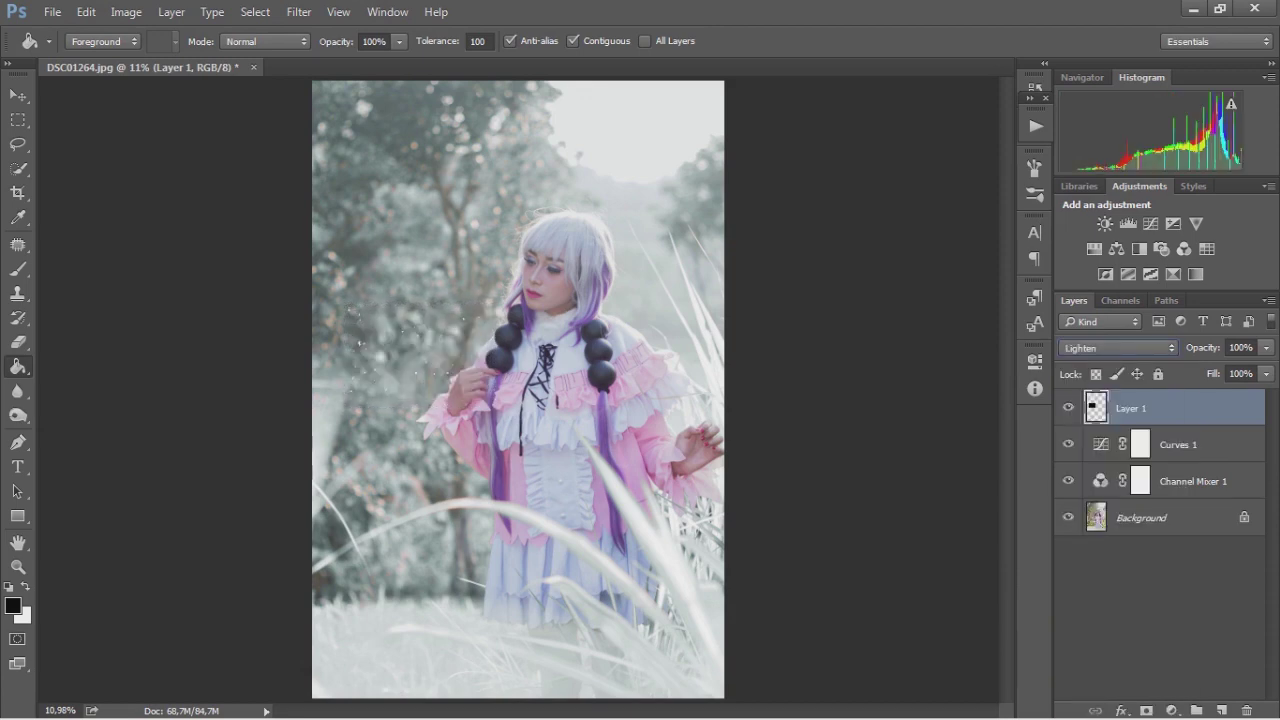
key("z")
key("ctrl+minus")
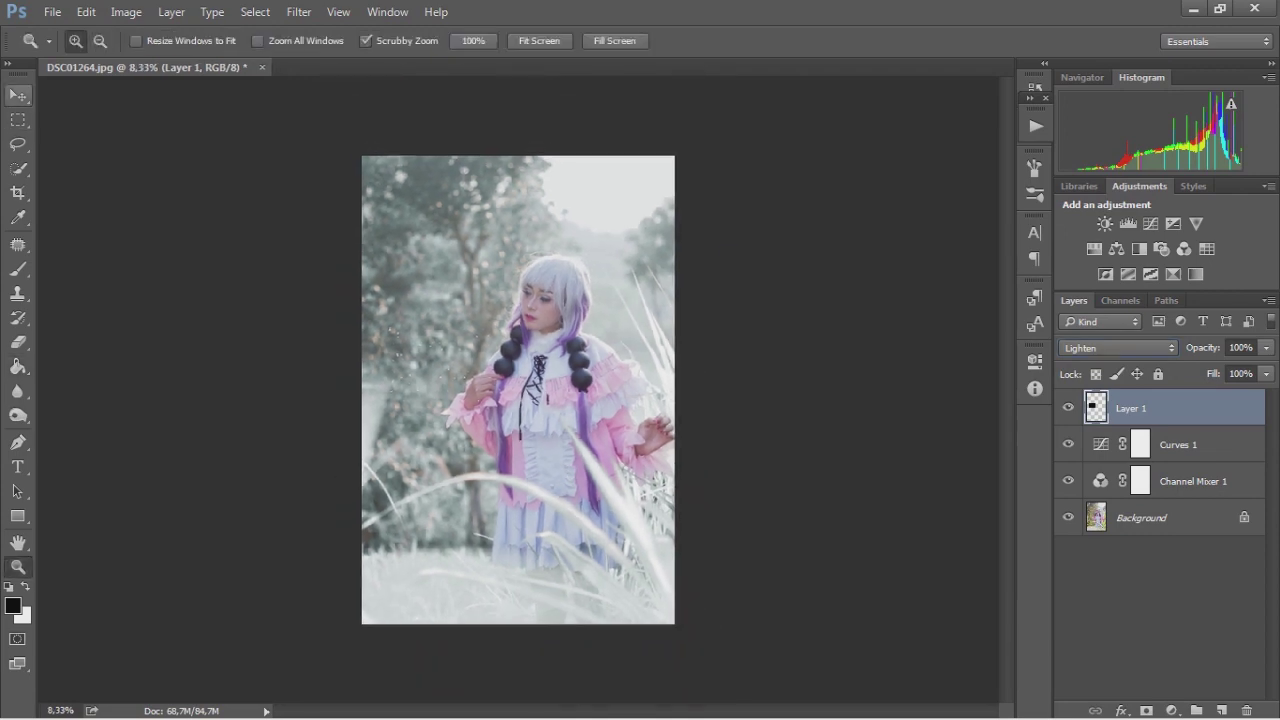
key("v")
Step: Free-transform the speck layer so it covers the whole canvas
key("ctrl+t")
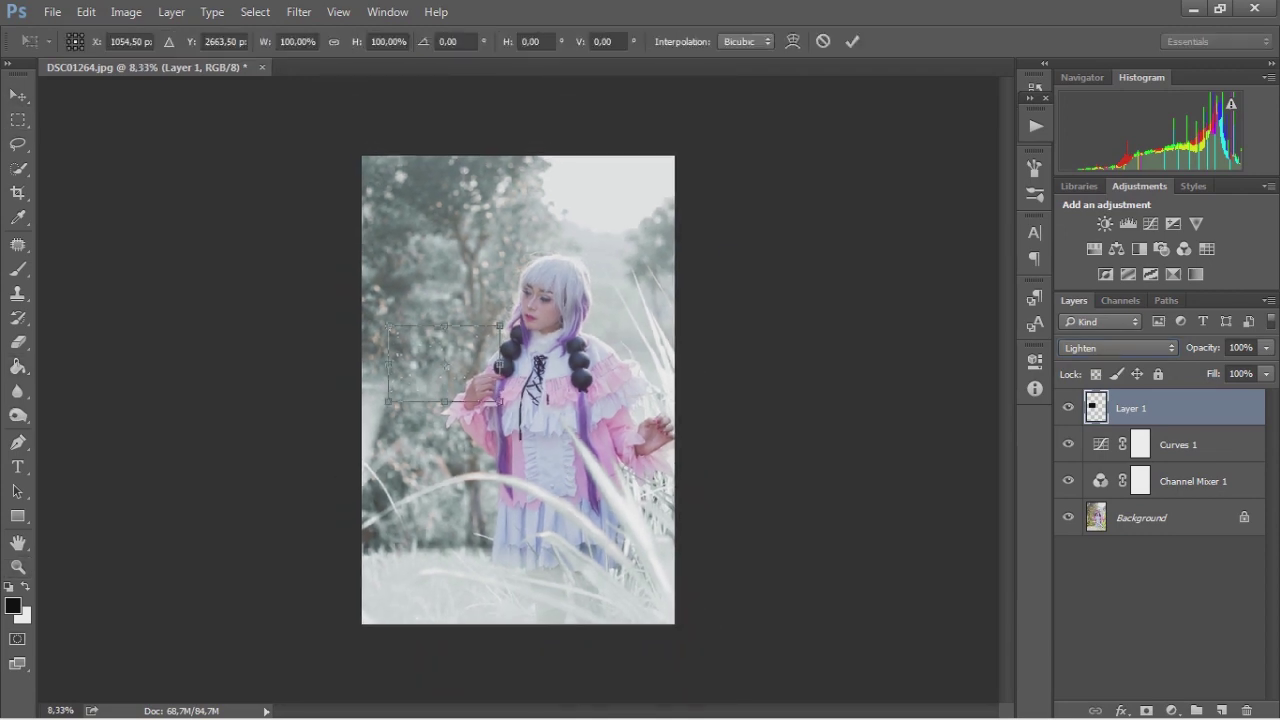
left_click_drag(500, 402, 676, 520)
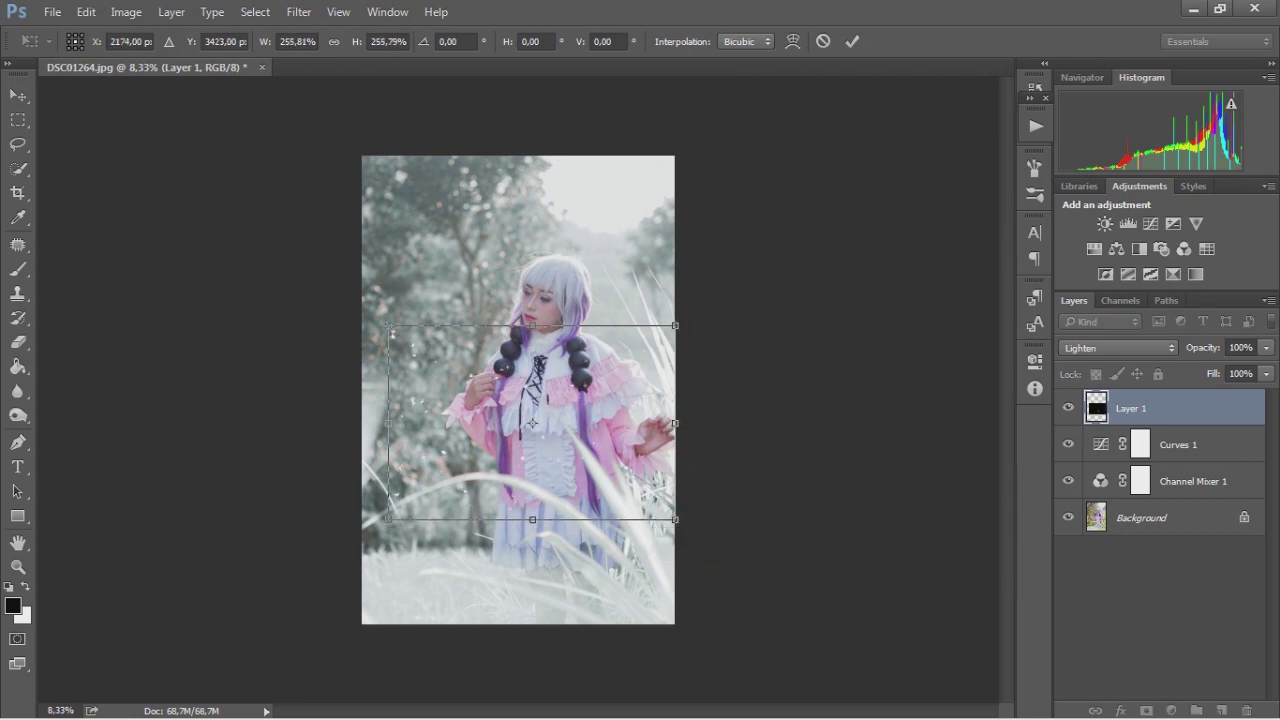
left_click_drag(388, 519, 361, 538)
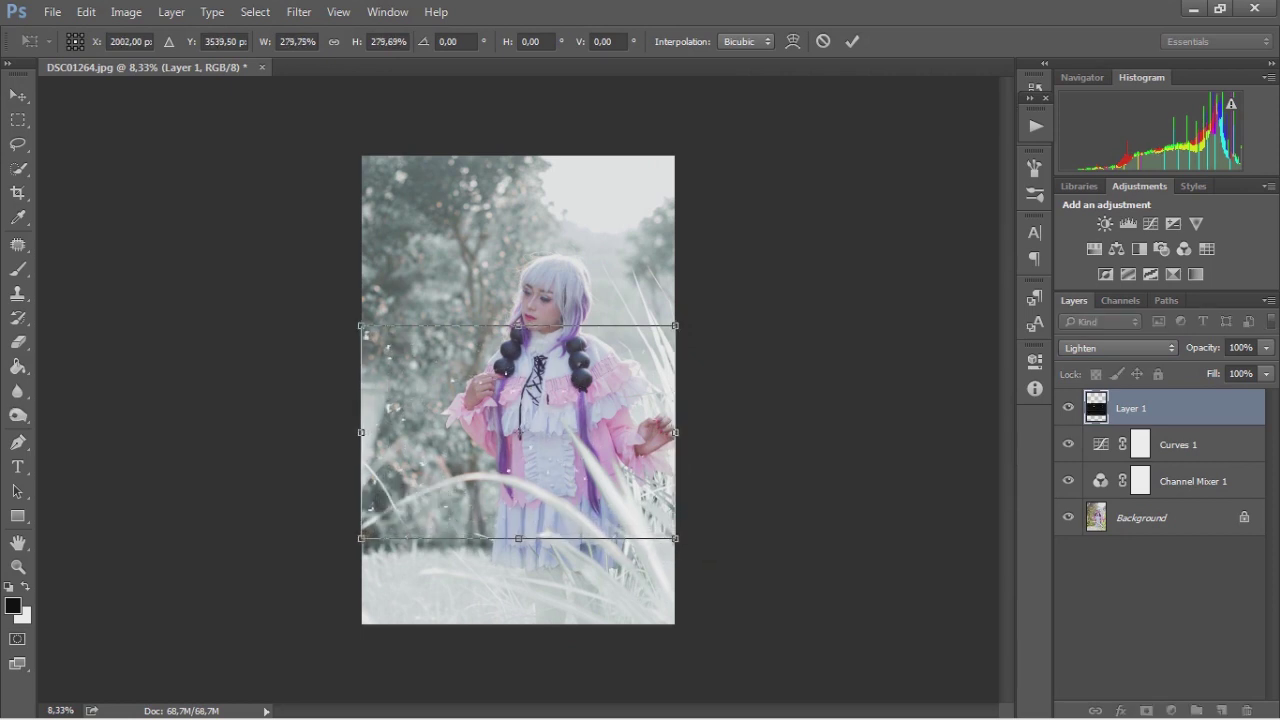
left_click_drag(518, 538, 518, 623)
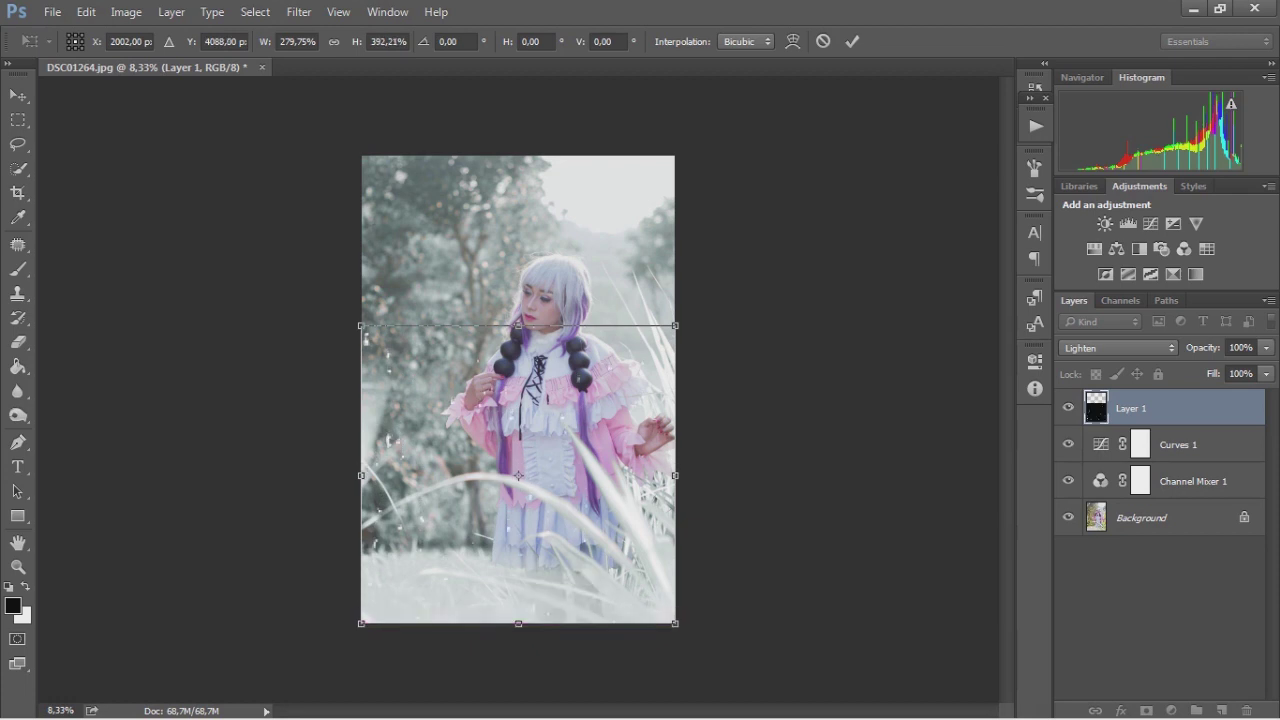
left_click_drag(518, 325, 518, 156)
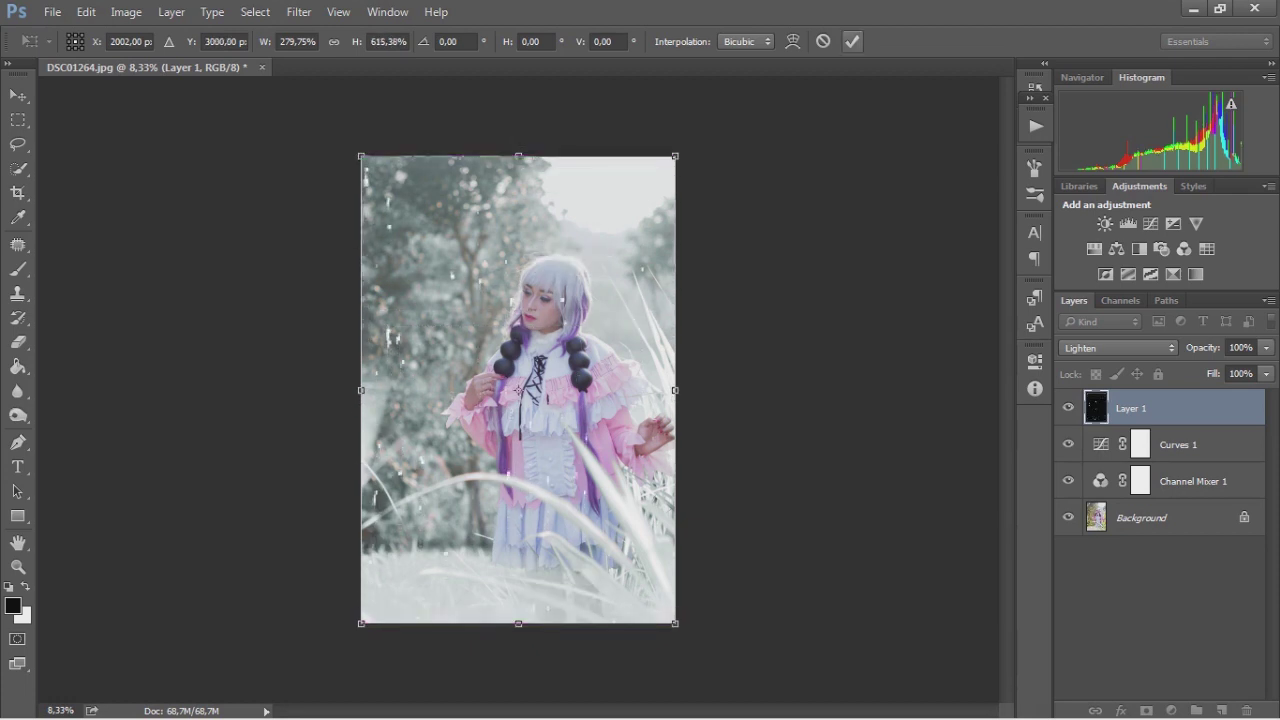
left_click(852, 41)
Step: Inspect the particles up close, then duplicate Layer 1 into Layer 1 copy
key("z")
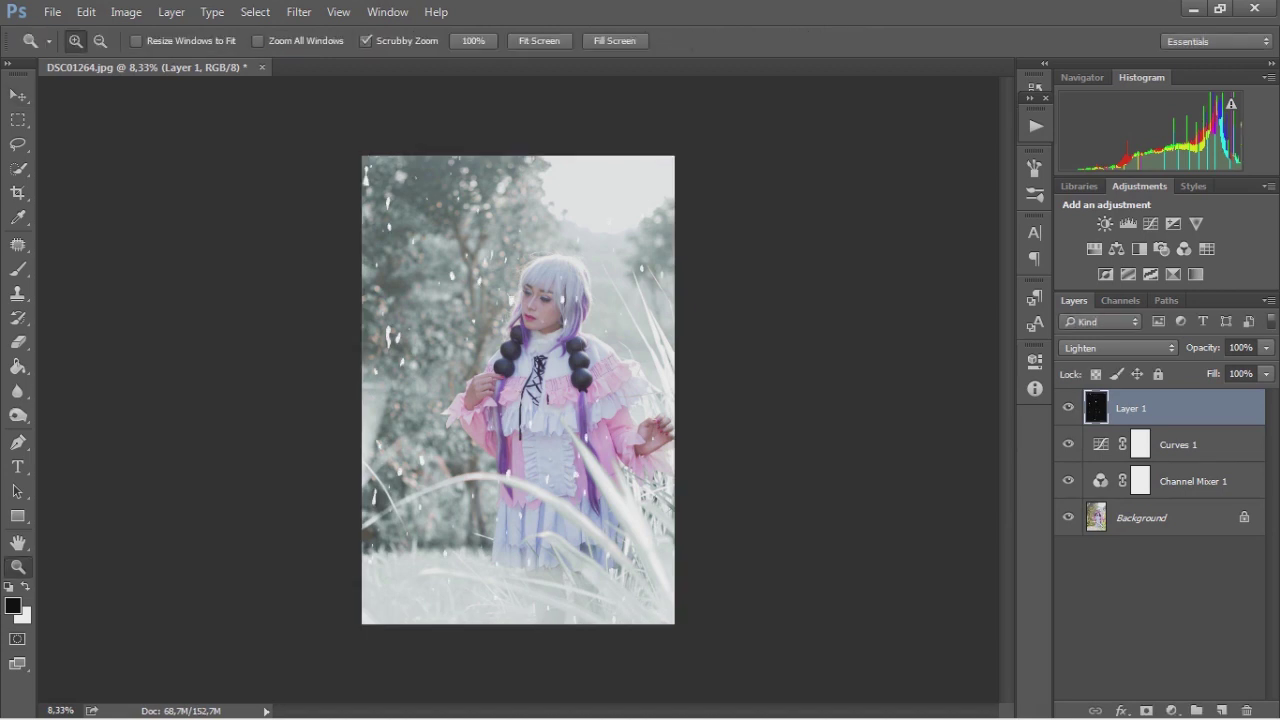
left_click(486, 386)
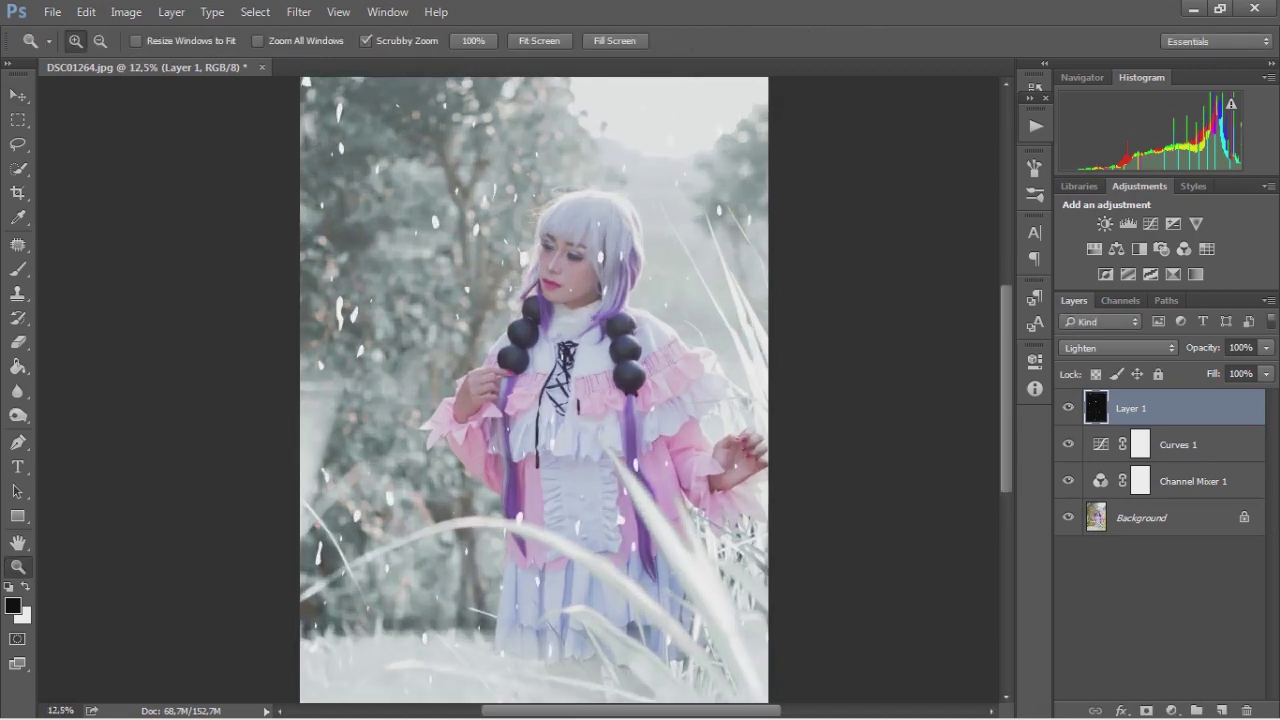
left_click(502, 390, "alt")
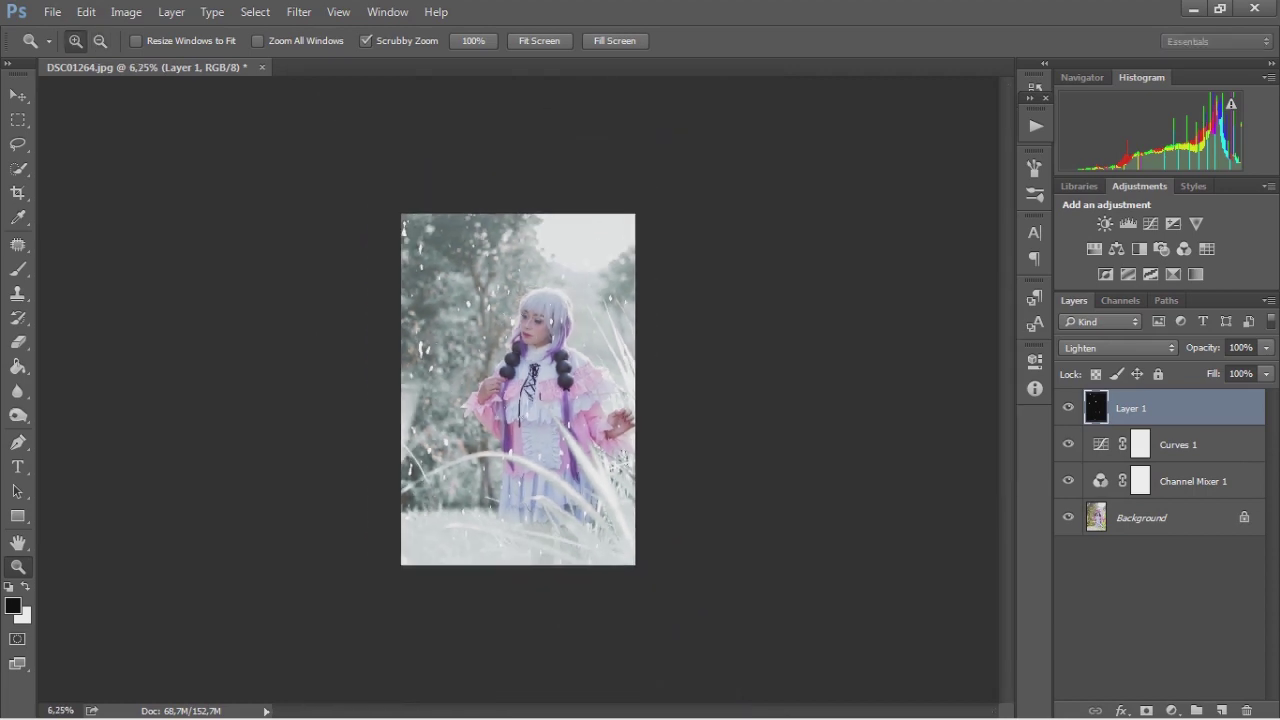
mouse_move(1130, 408)
left_mouse_down()
mouse_move(1130, 698)
mouse_move(1221, 710)
left_mouse_up()
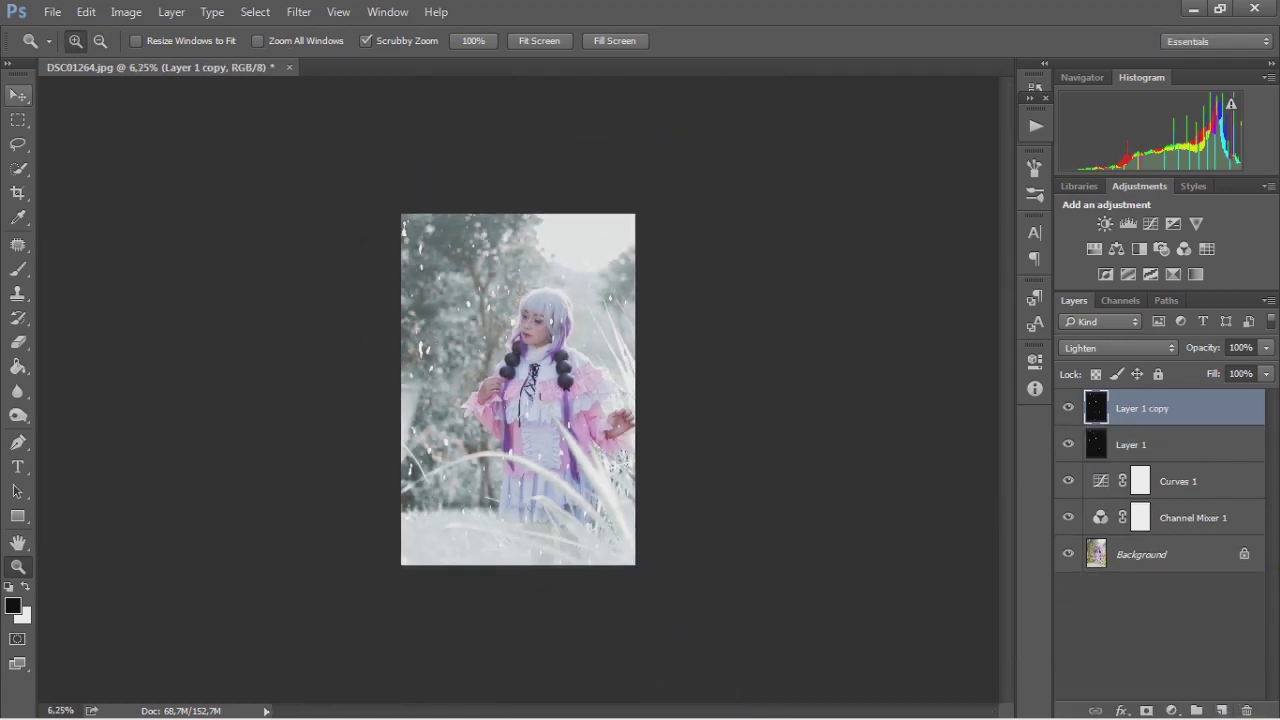
Step: Scale Layer 1 copy to about 169% and shift it right and up
key("v")
key("ctrl+t")
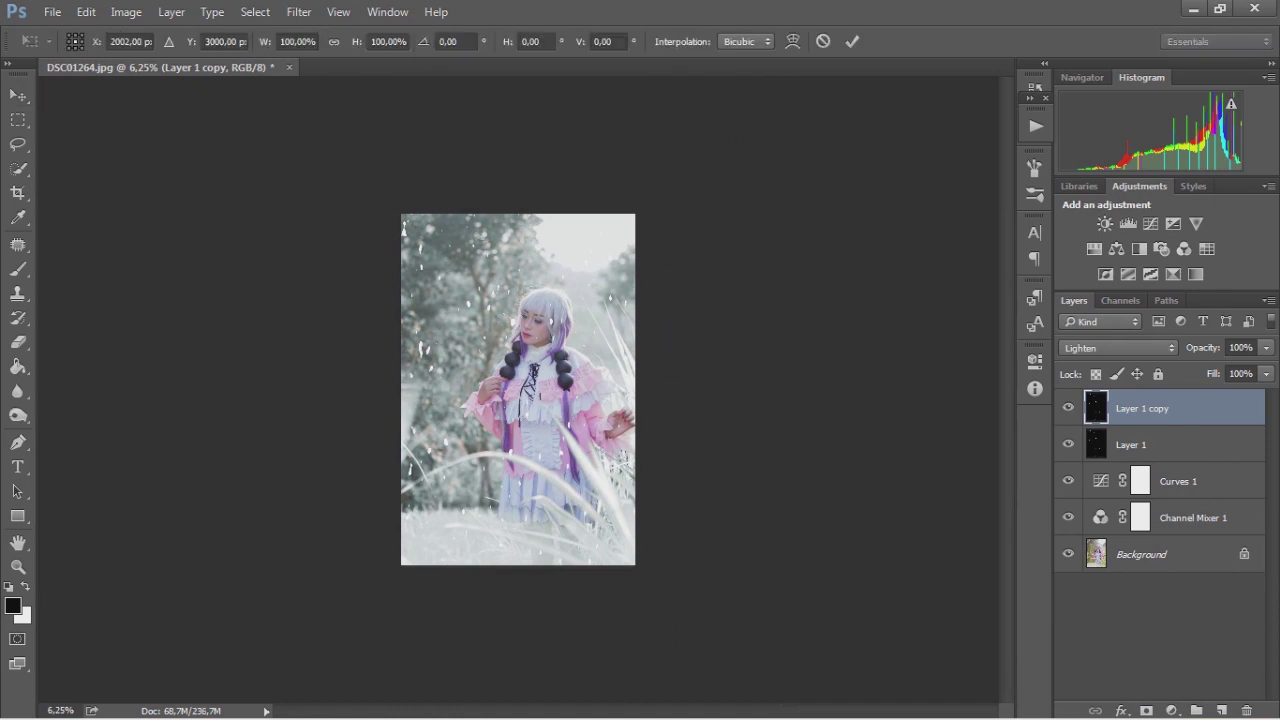
left_click_drag(636, 564, 698, 658)
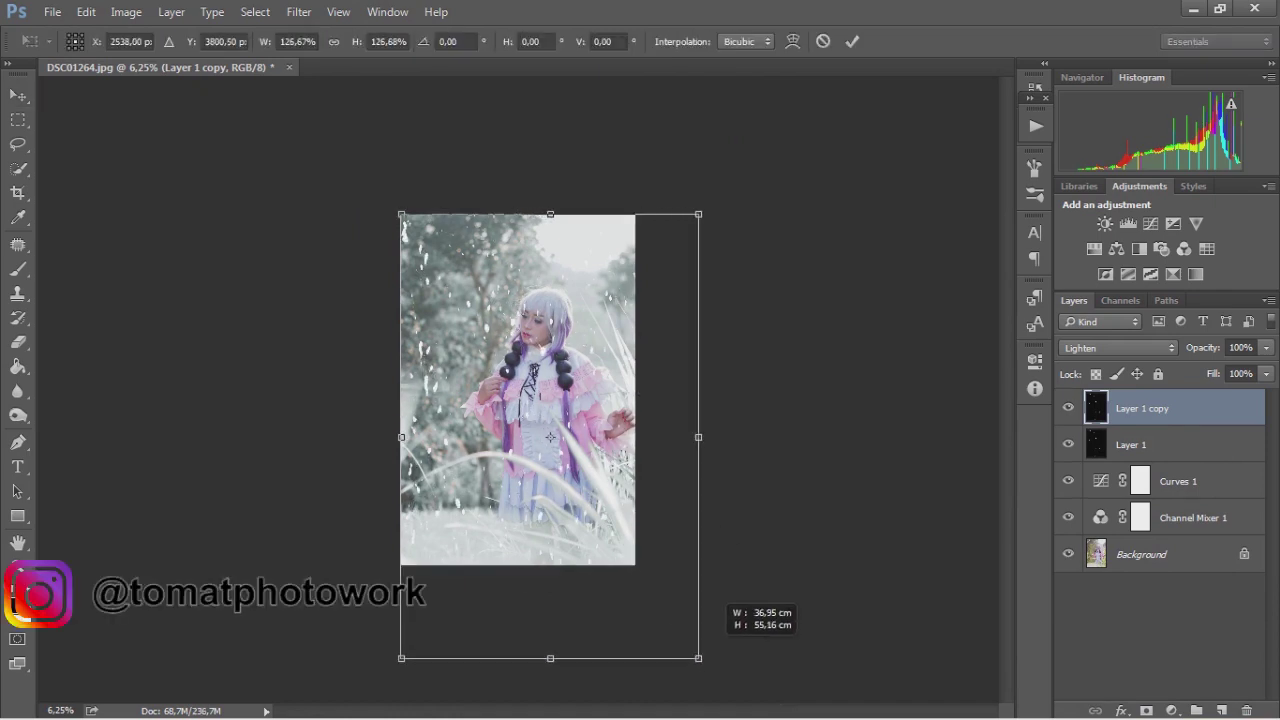
left_click_drag(401, 214, 323, 99)
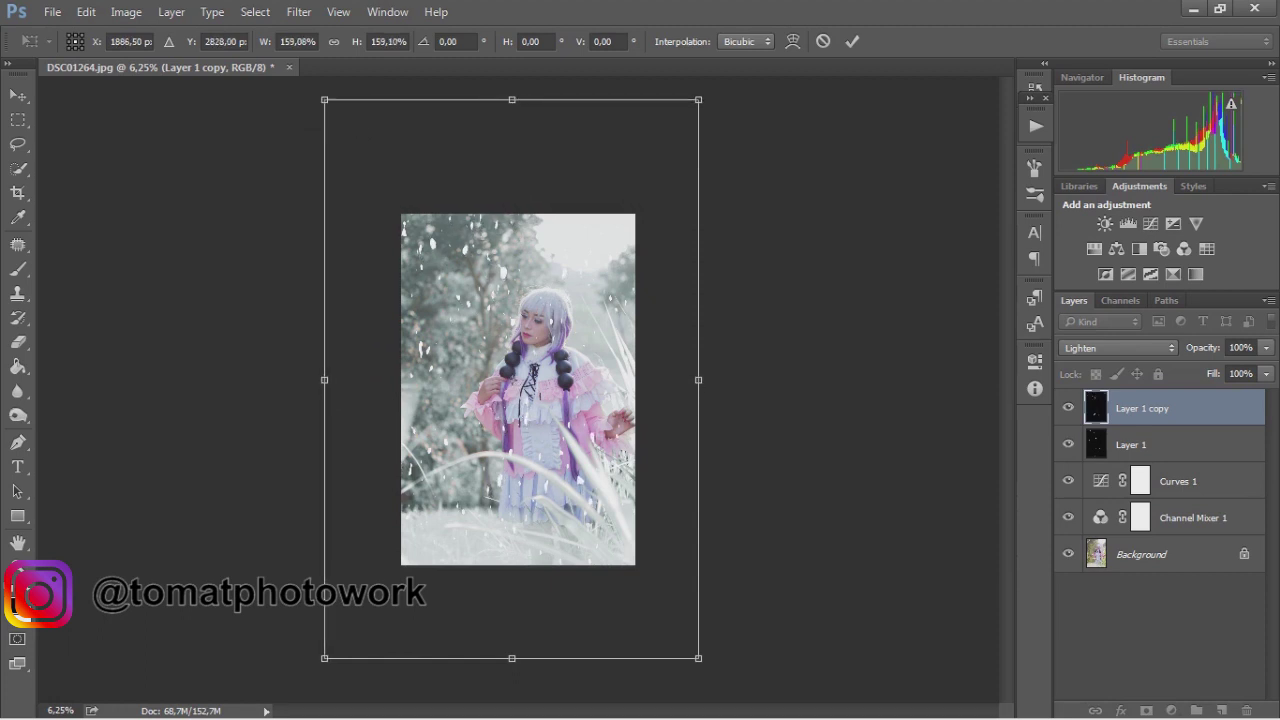
mouse_move(610, 305)
left_mouse_down()
mouse_move(735, 315)
mouse_move(642, 258)
mouse_move(634, 290)
mouse_move(718, 268)
left_mouse_up()
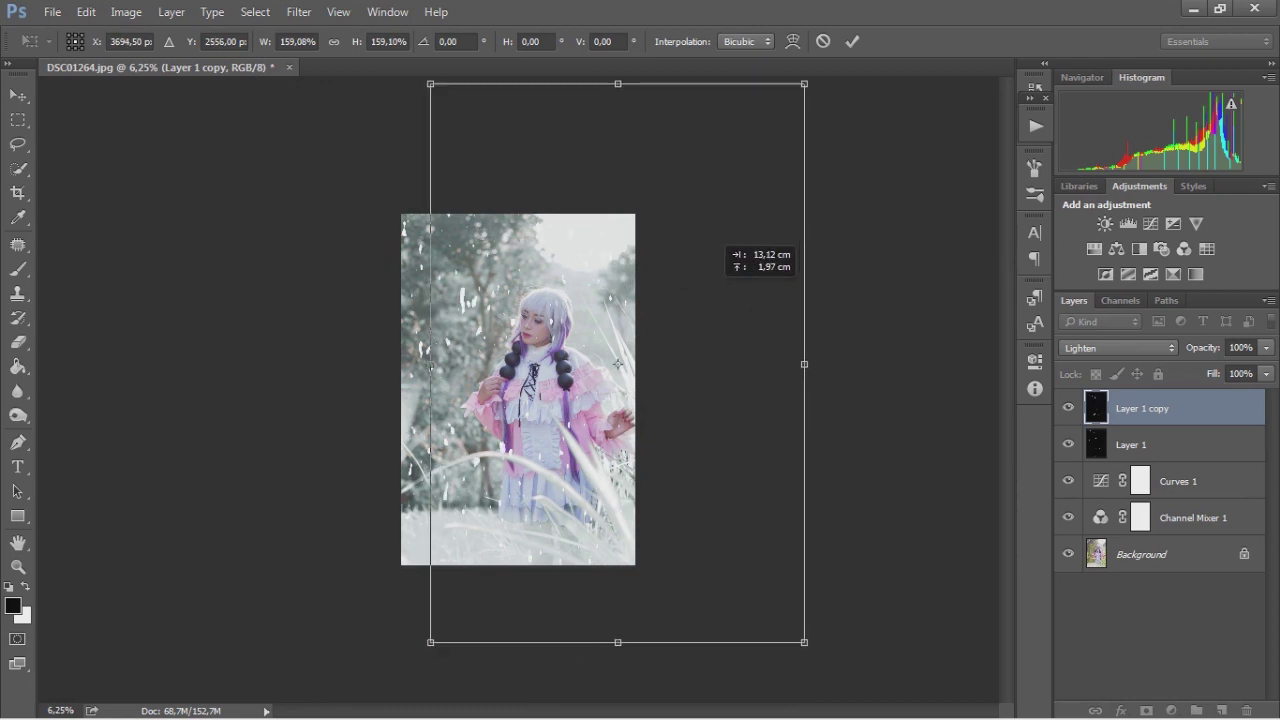
mouse_move(617, 363)
left_mouse_down()
mouse_move(636, 338)
mouse_move(607, 340)
left_mouse_up()
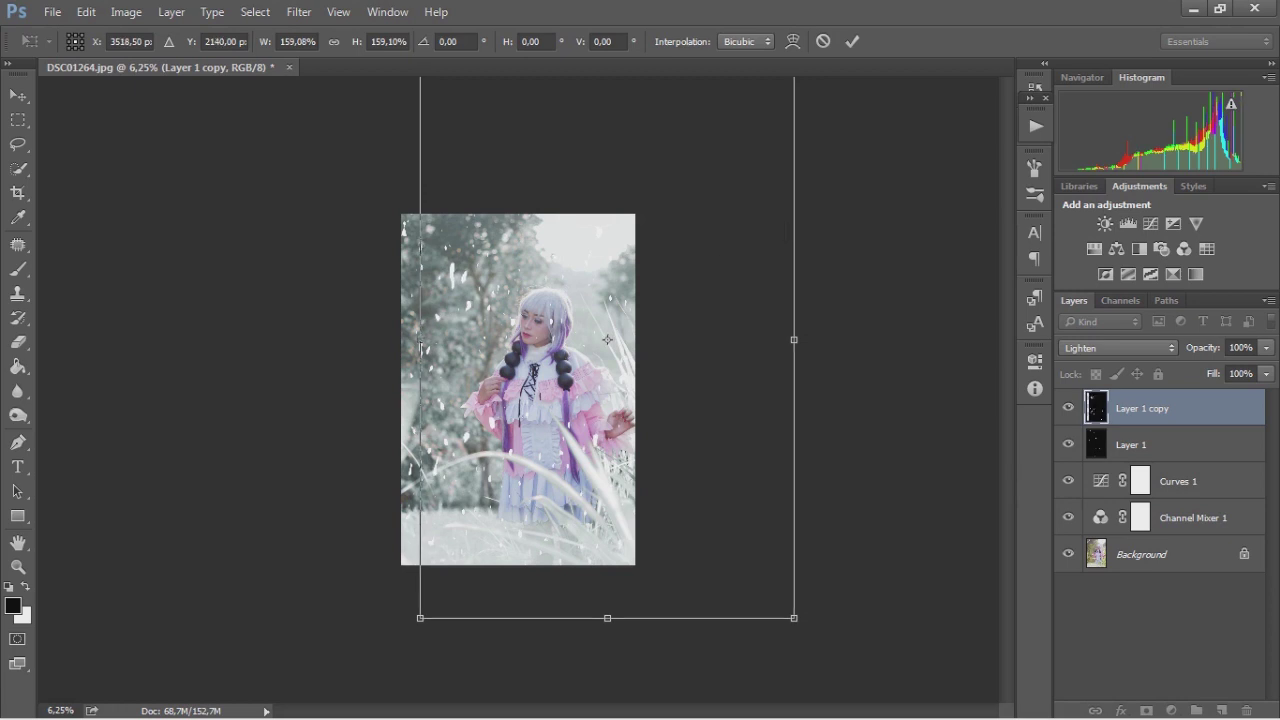
left_click_drag(420, 618, 397, 653)
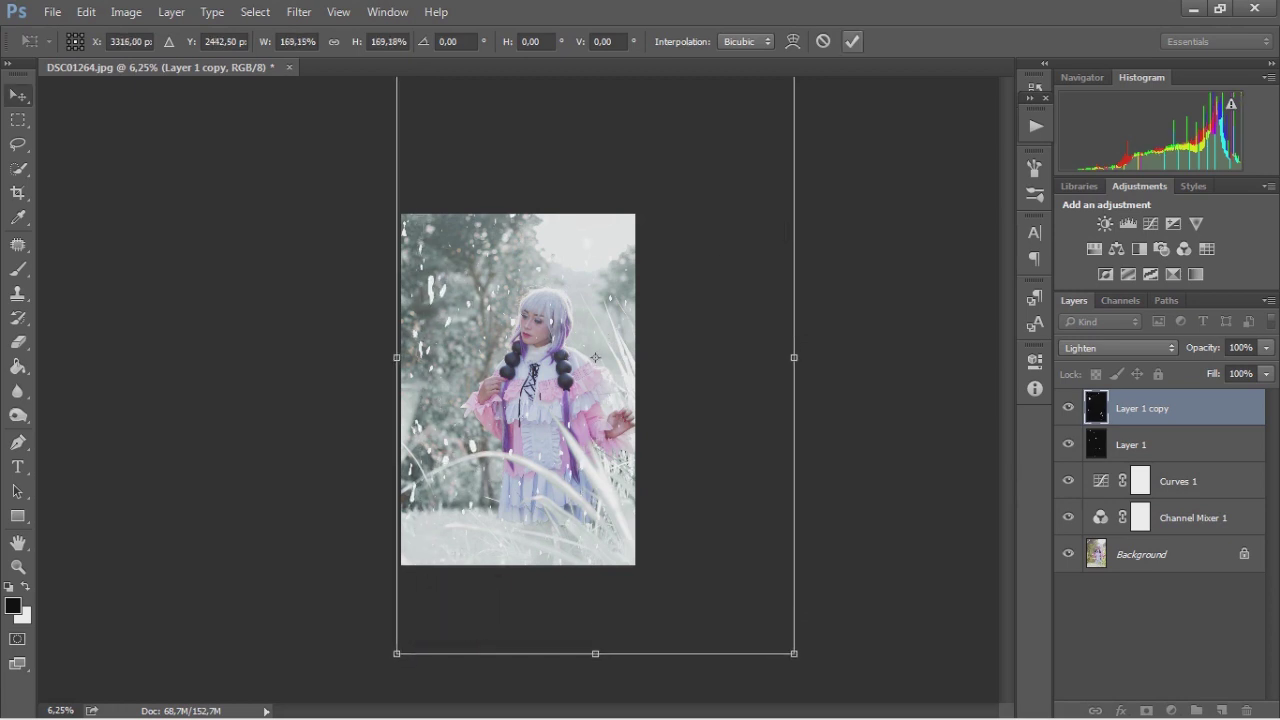
left_click(852, 41)
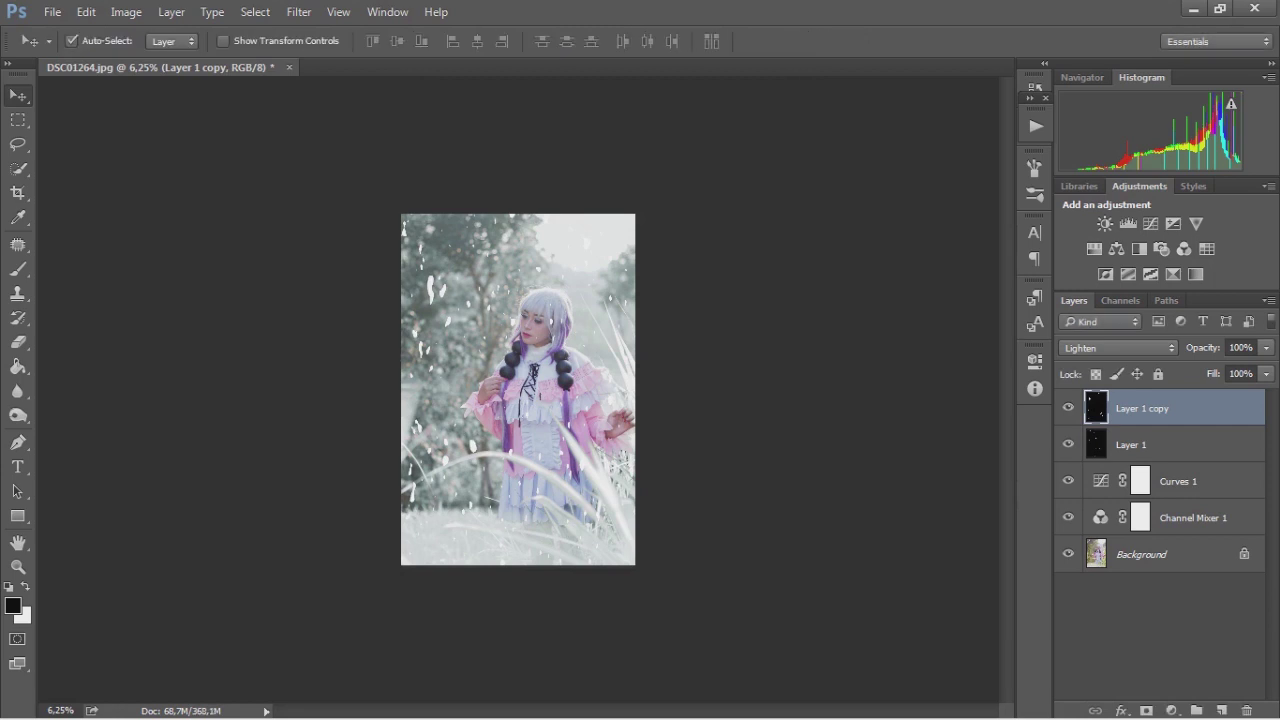
Step: Select Layer 1 and fit the image on screen
left_click(1180, 444)
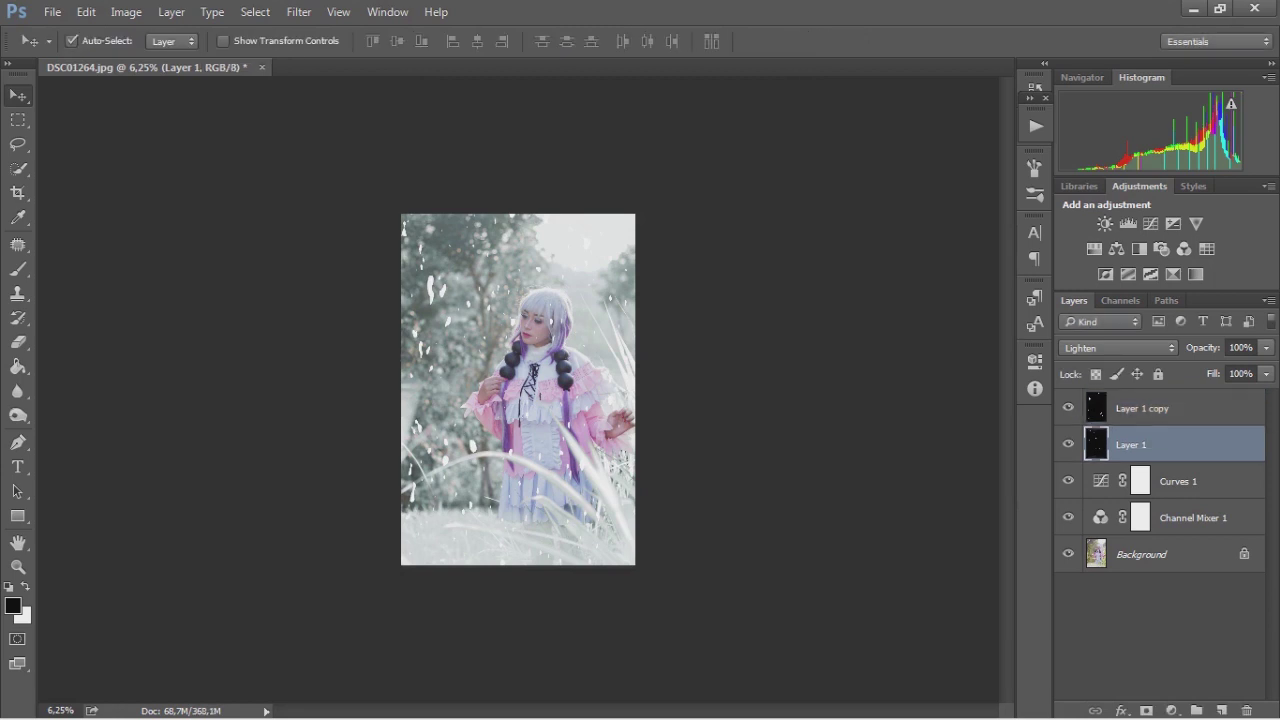
left_click(298, 11)
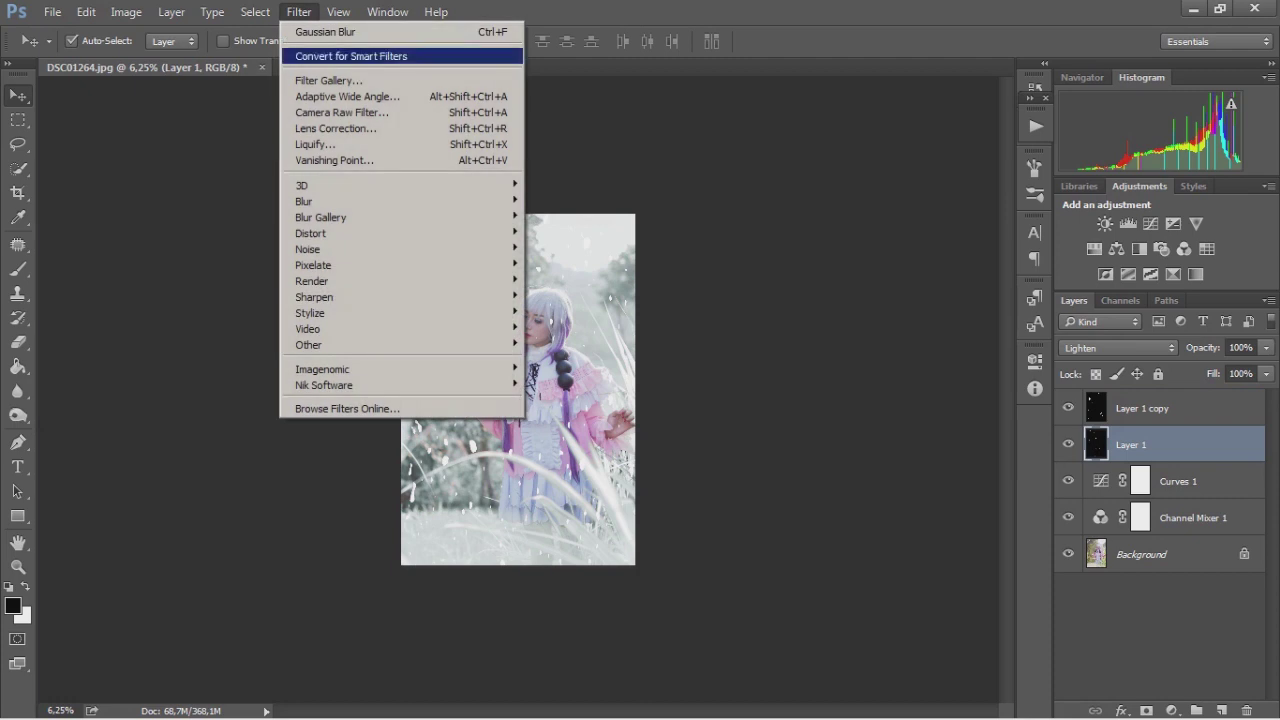
left_click(18, 566)
right_click(543, 417)
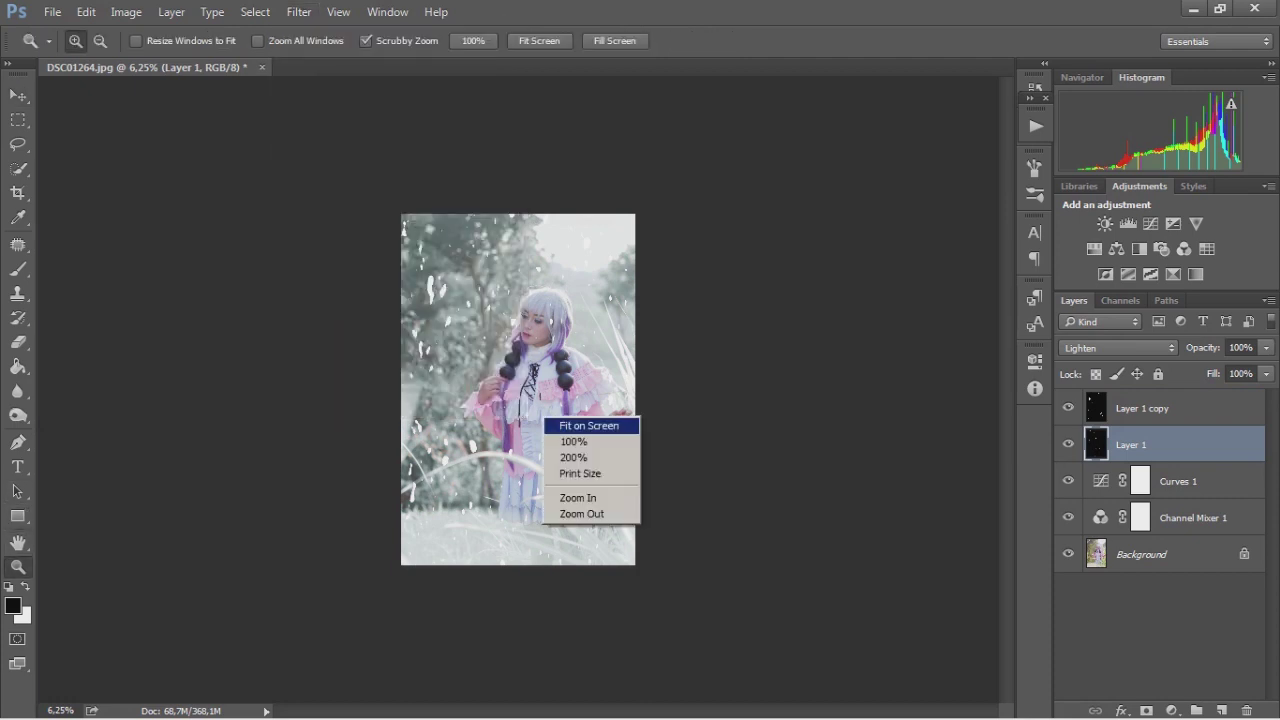
left_click(580, 424)
Step: Blur Layer 1 with a Gaussian Blur of radius 5,7 pixels
left_click(298, 11)
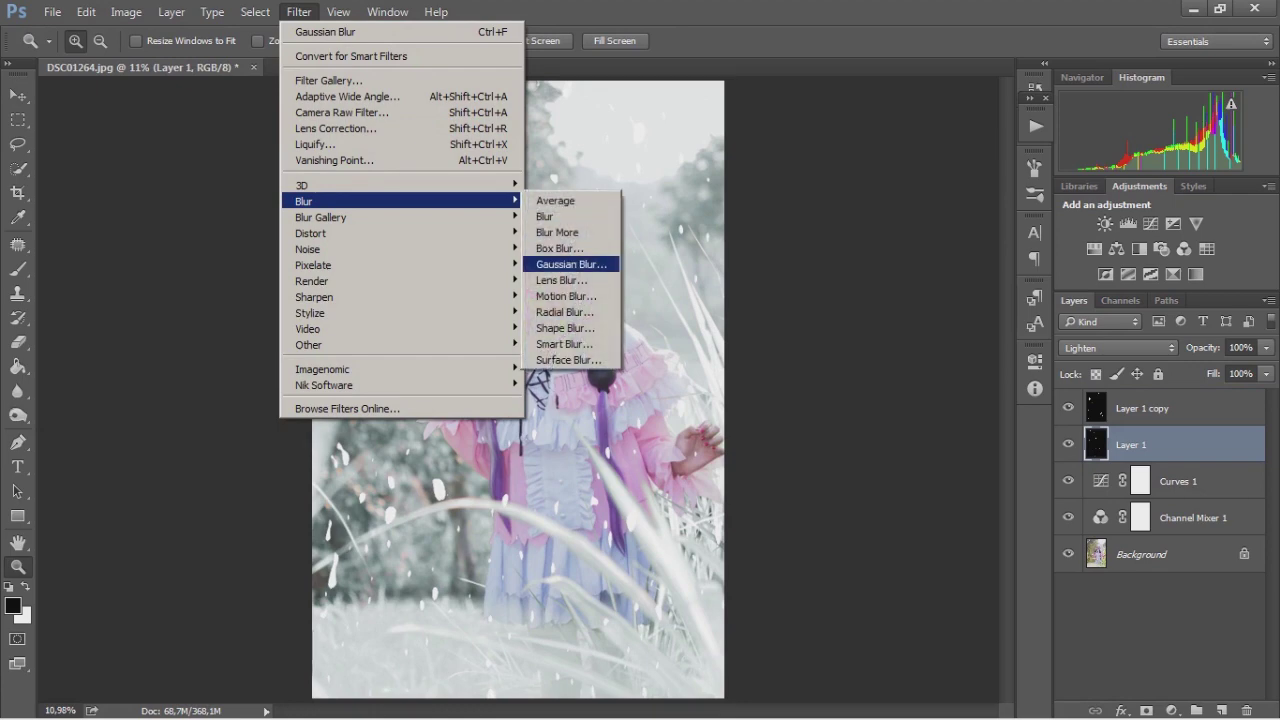
left_click(570, 264)
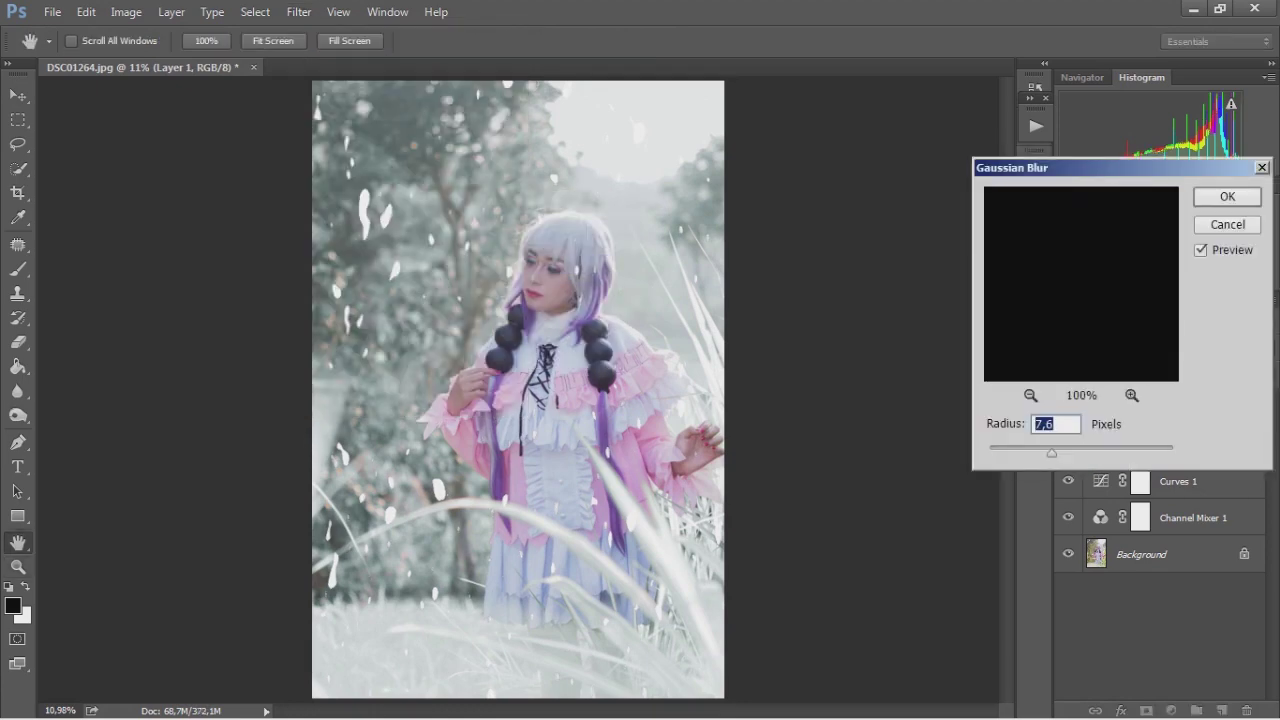
key("Tab")
key("shift+Down")
left_click(1055, 424)
left_click(1050, 424)
left_click_drag(1047, 452, 1042, 452)
double_click(1044, 424)
key("Return")
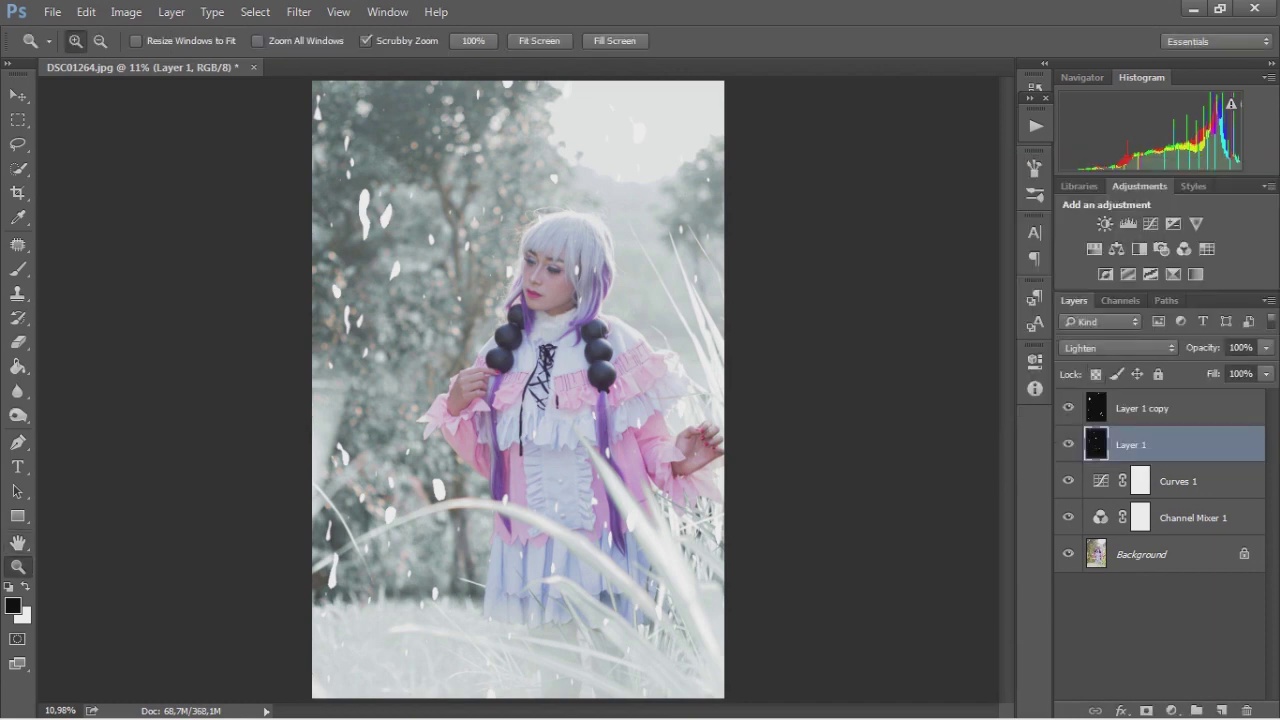
left_click(1150, 408)
left_click(299, 11)
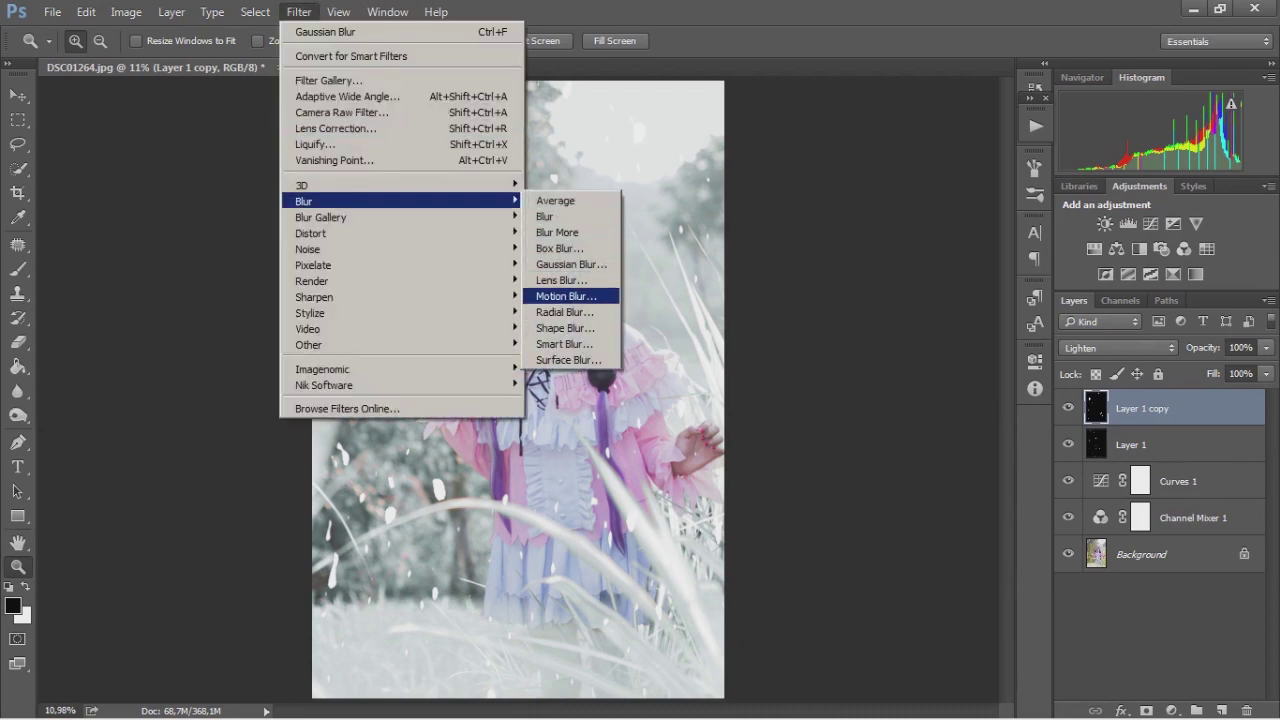
Step: Apply a Motion Blur of -69° angle and 211 pixels distance to Layer 1 copy
left_click(566, 296)
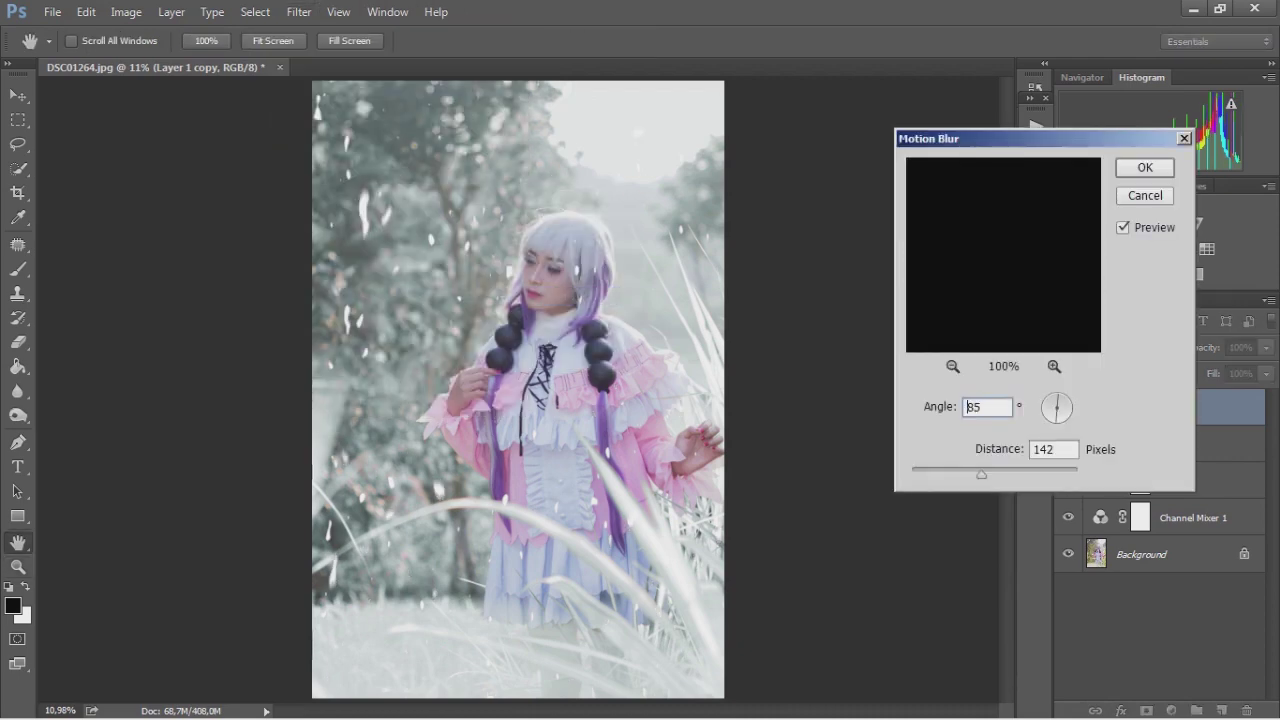
left_click_drag(1057, 397, 1061, 418)
mouse_move(981, 474)
left_mouse_down()
mouse_move(962, 474)
mouse_move(997, 474)
left_mouse_up()
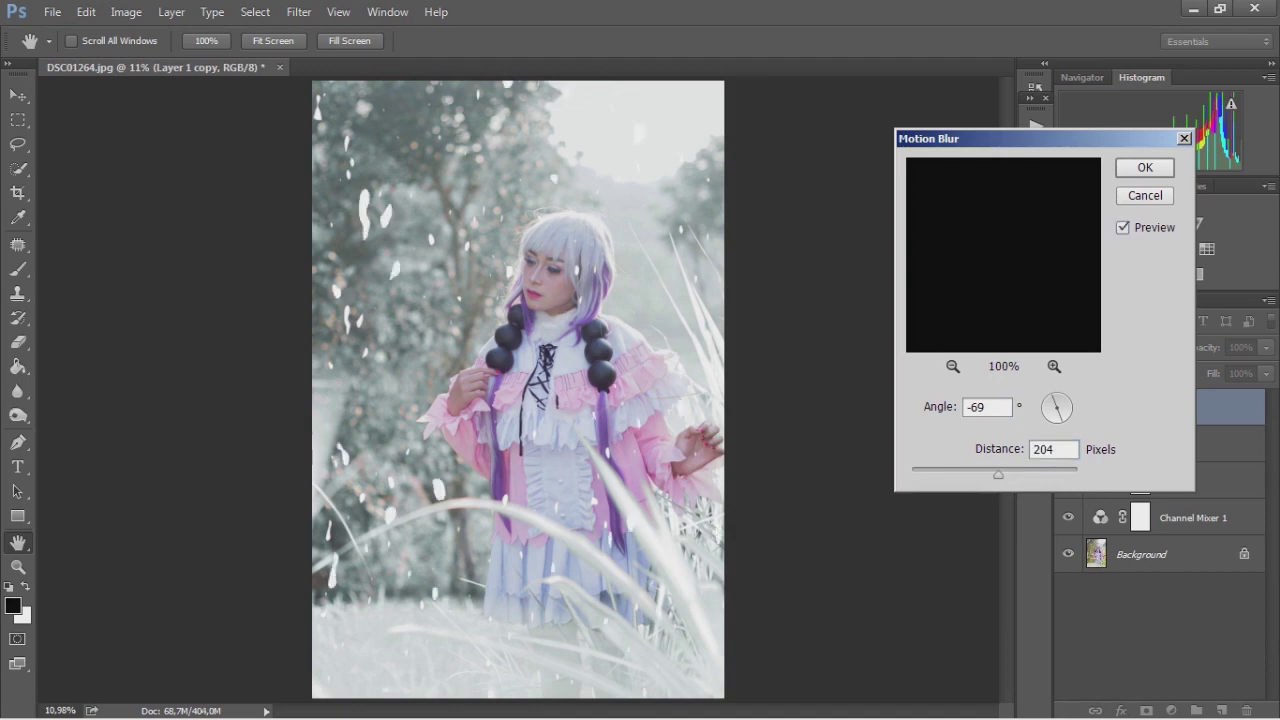
left_click_drag(998, 474, 1000, 474)
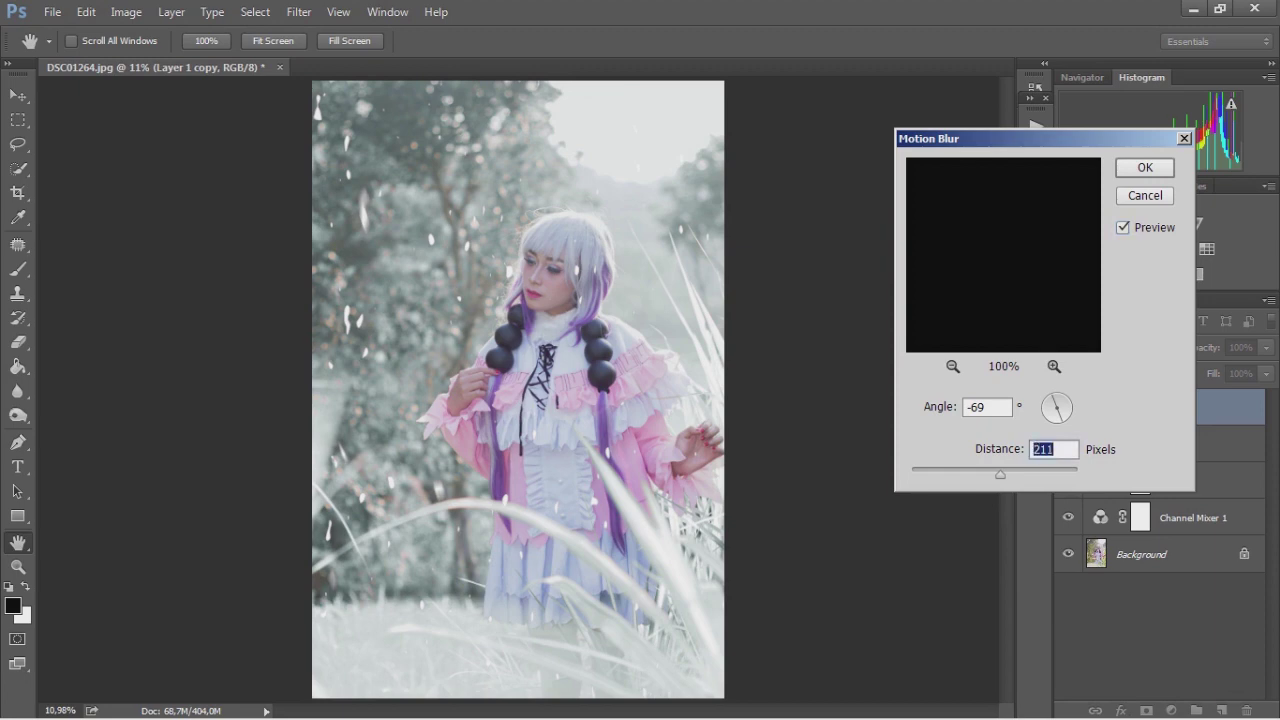
key("ctrl")
key("Return")
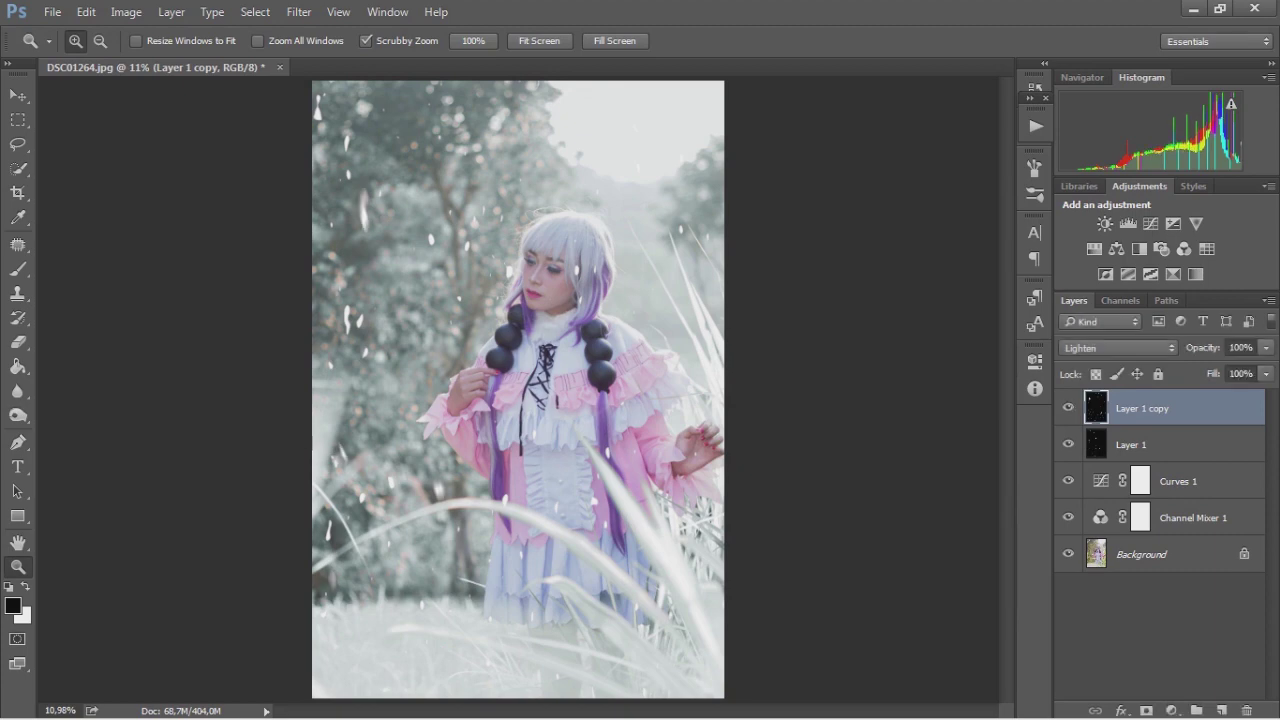
Step: Mask Layer 1 and brush out two white specks at the photo's right edge and beside the hair
left_click(1160, 444)
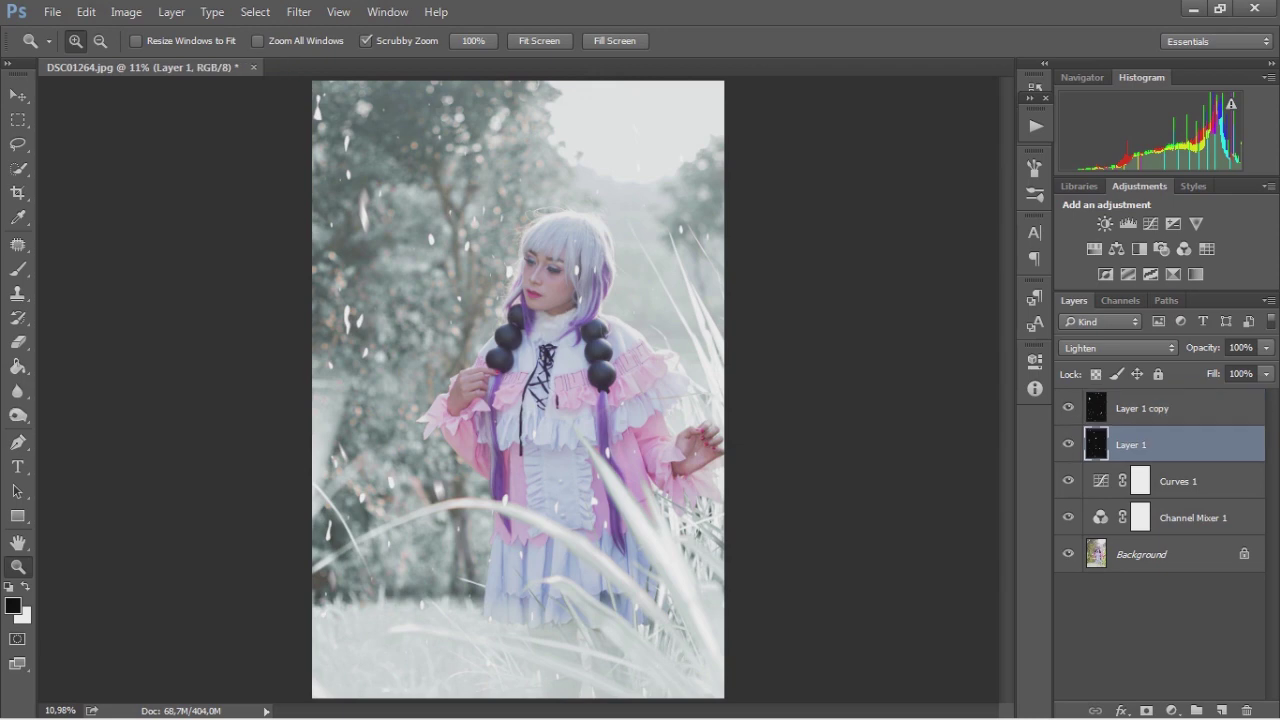
left_click(1146, 710)
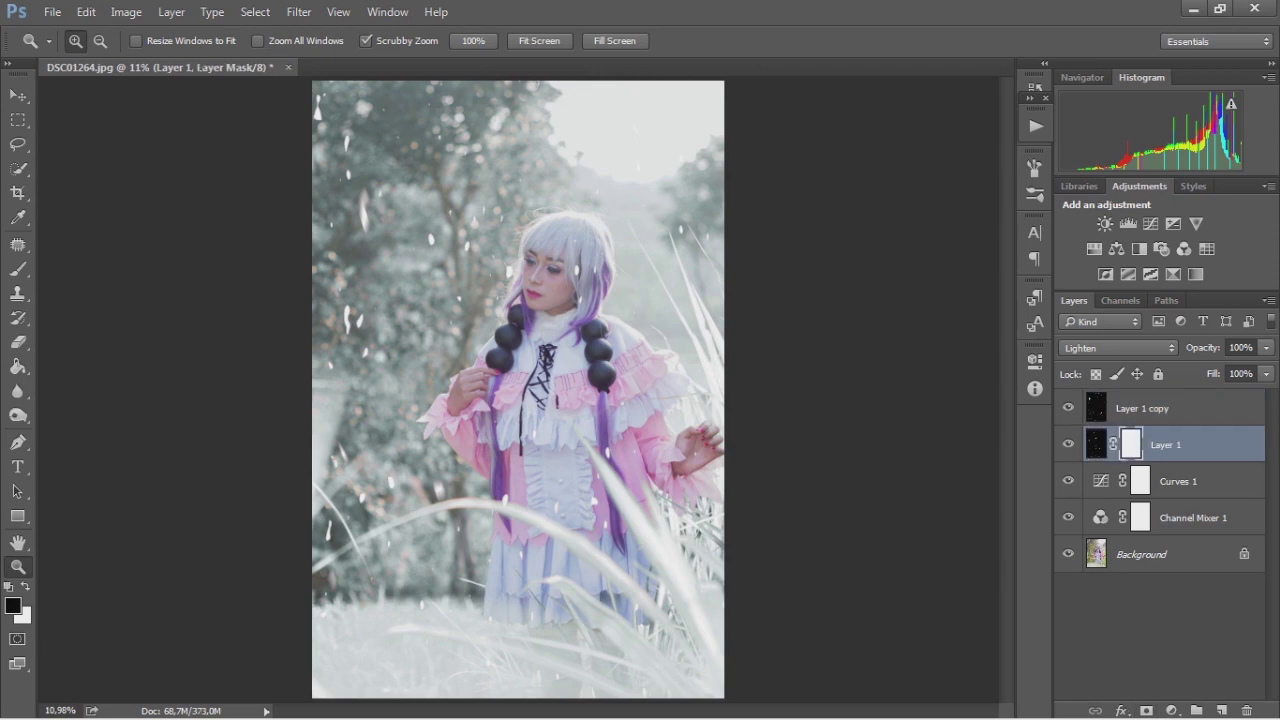
left_click(18, 269)
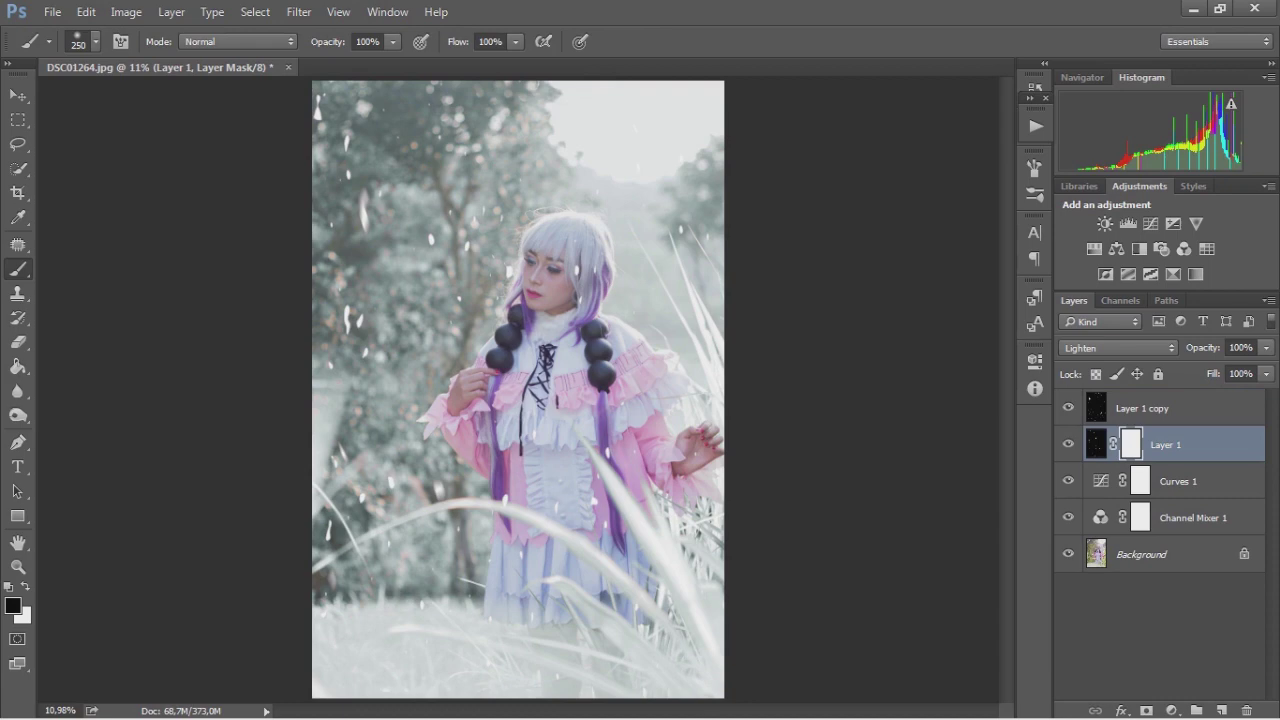
left_click(577, 270)
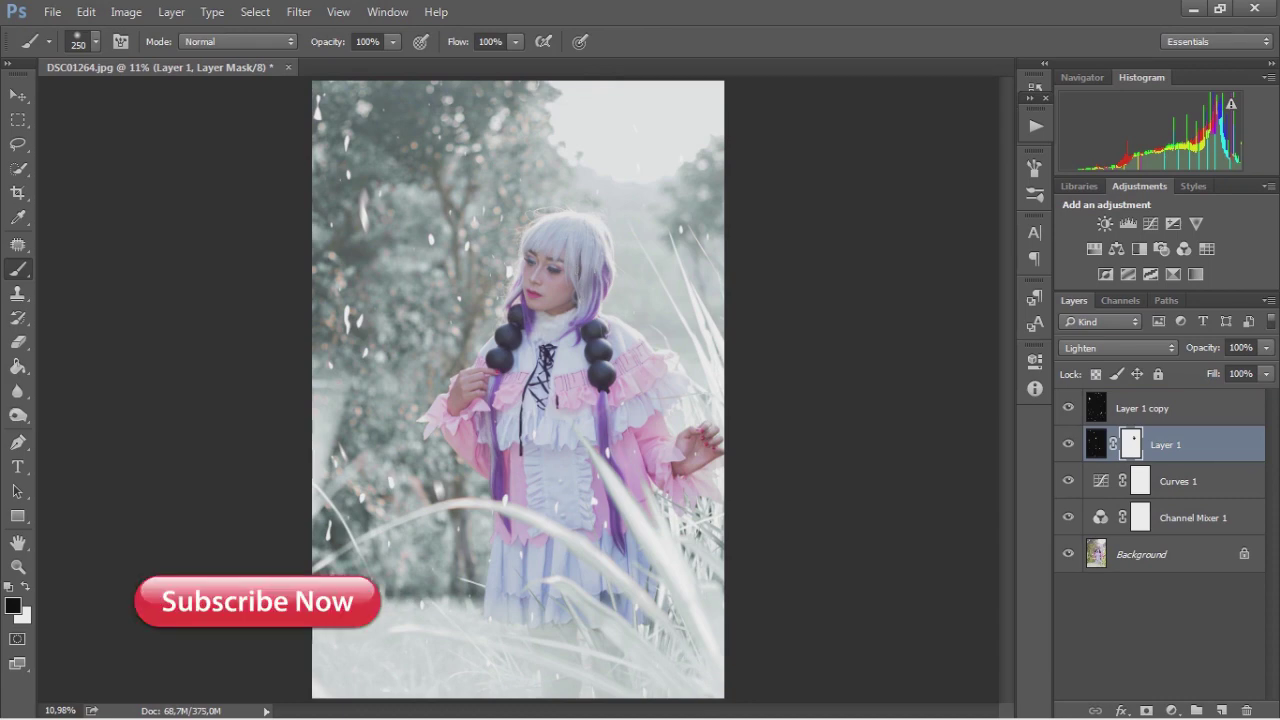
left_click(509, 272)
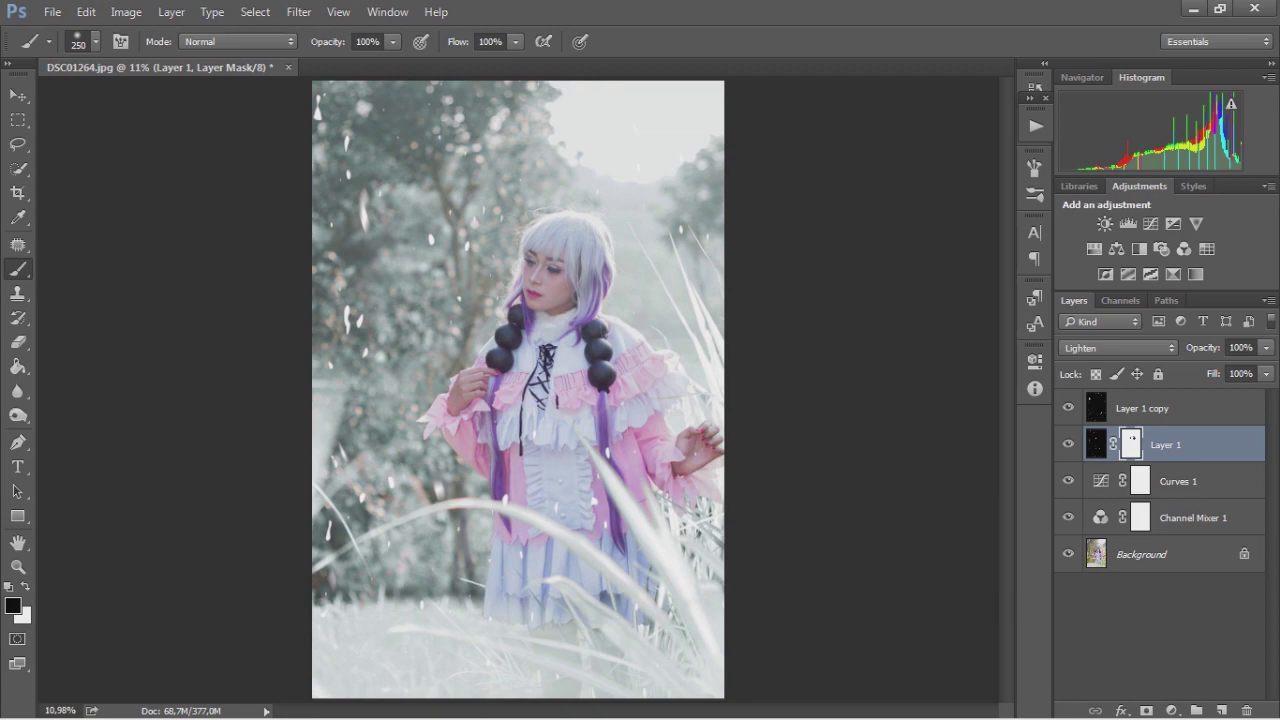
key("alt+bracketright")
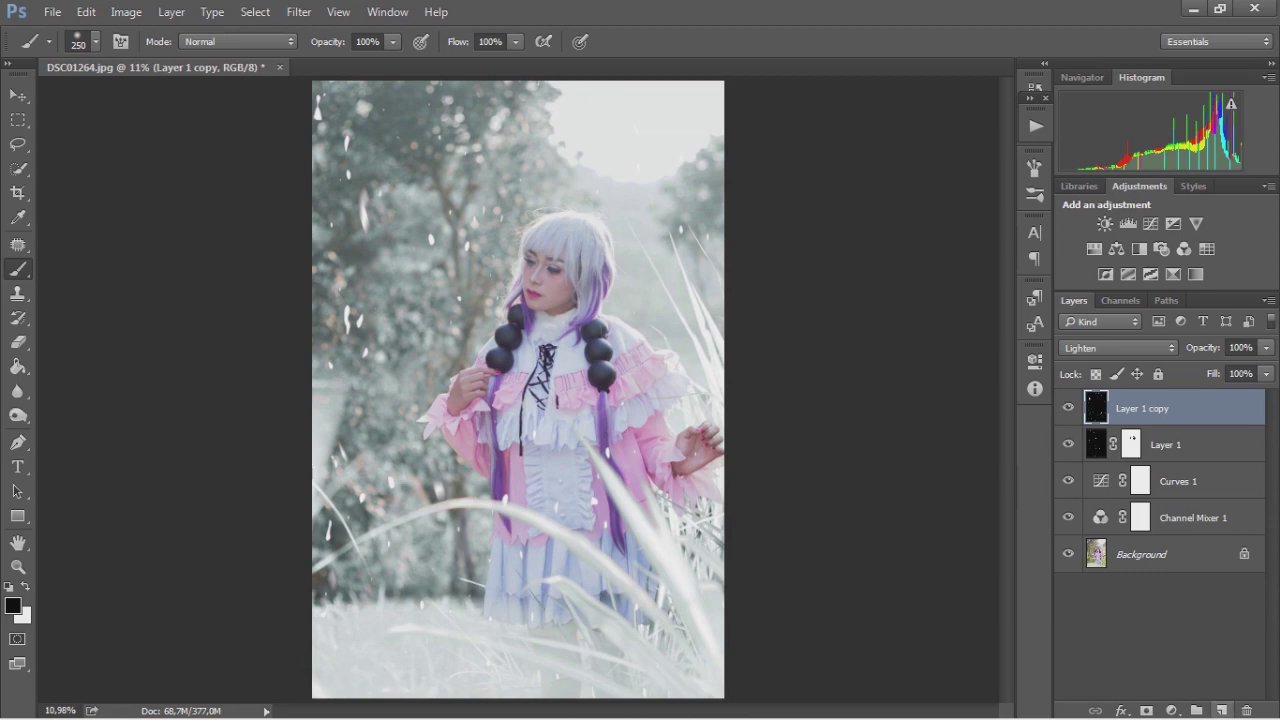
Step: On a new Layer 2, paint a soft white glow over the trees with a 1000-size brush
left_click(1221, 710)
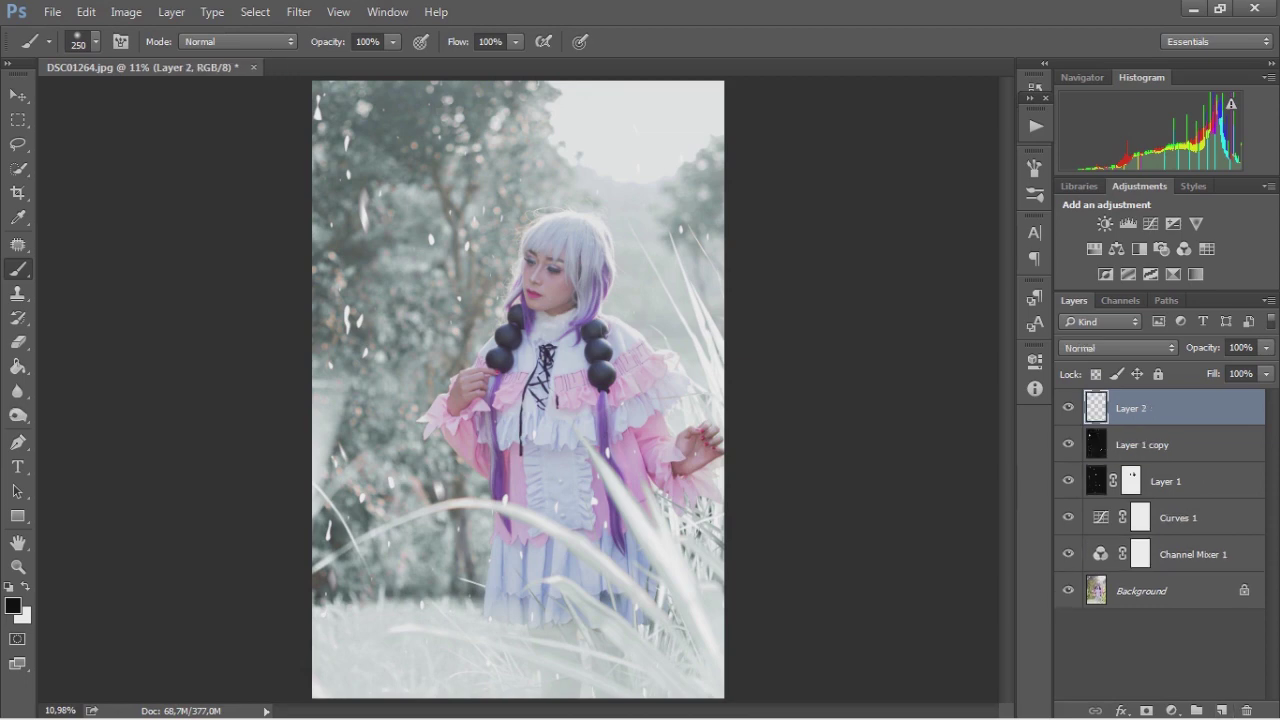
key("x")
key("bracketright")
key("bracketright")
left_click(421, 187)
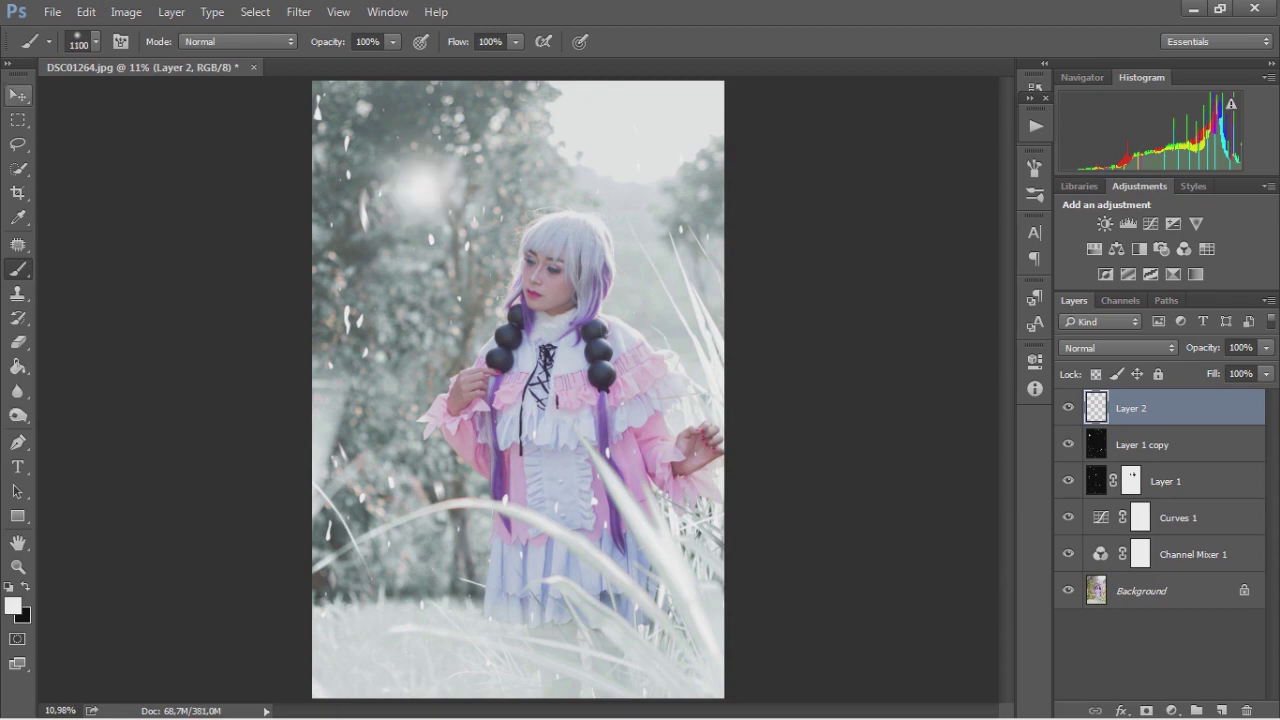
Step: Scale the glow to about 297% and shift it up and to the right
left_click(18, 94)
key("ctrl+t")
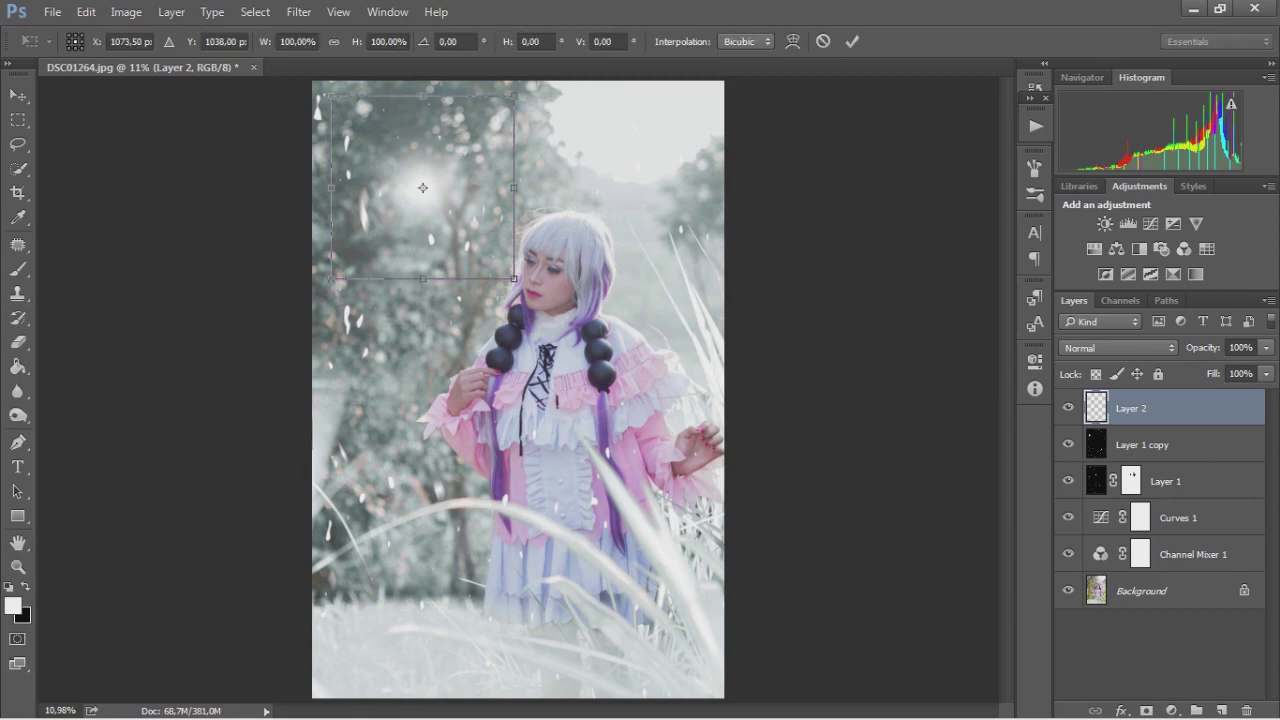
left_click_drag(423, 188, 616, 192)
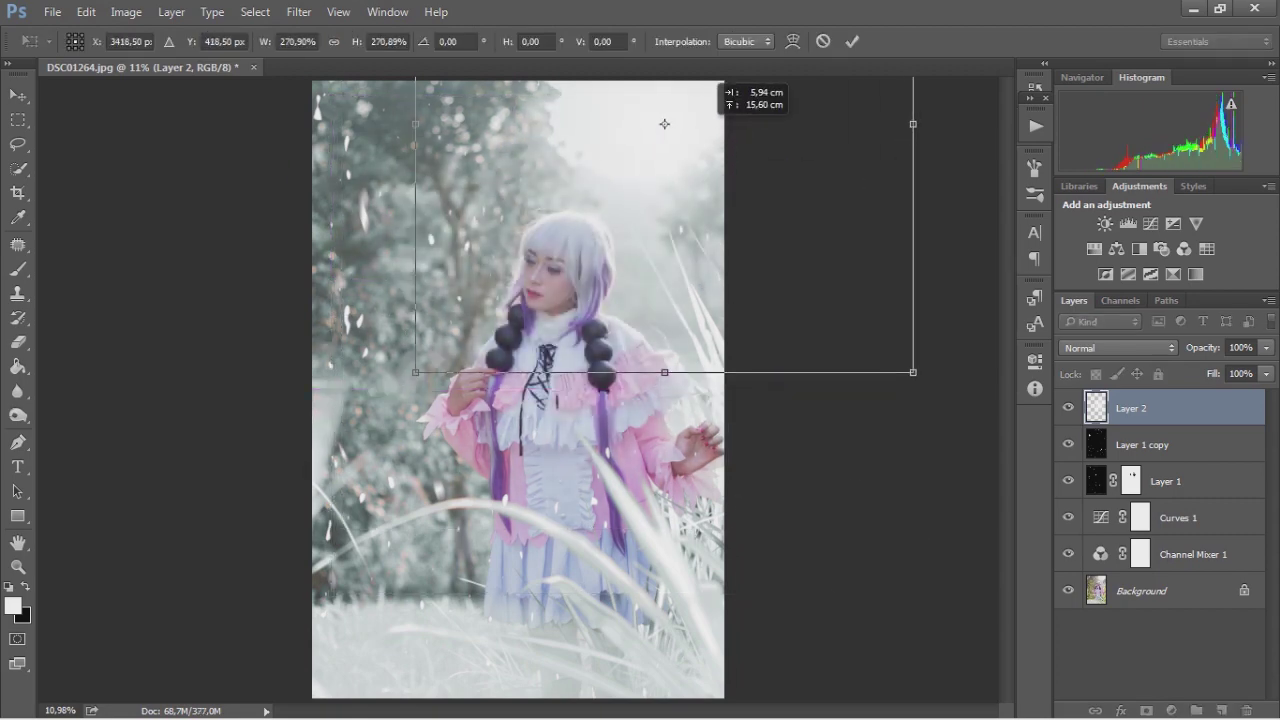
left_click_drag(616, 192, 664, 124)
left_click_drag(415, 372, 366, 420)
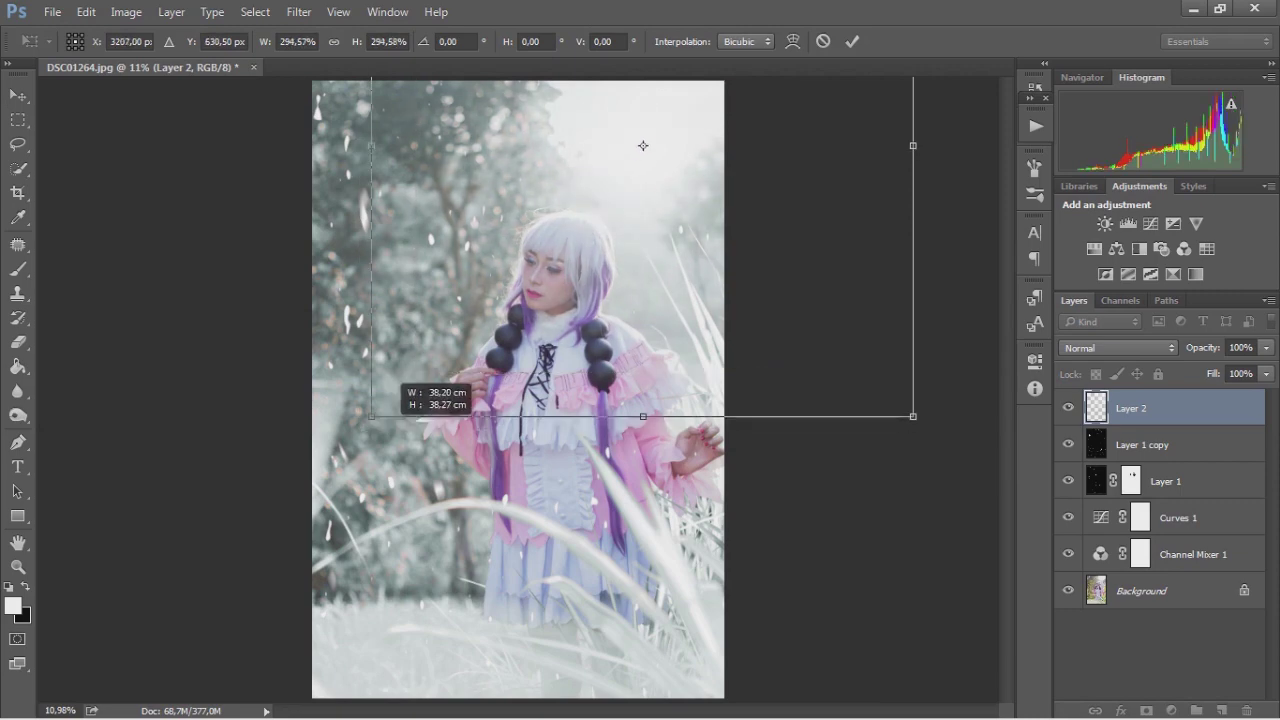
left_click_drag(640, 146, 654, 136)
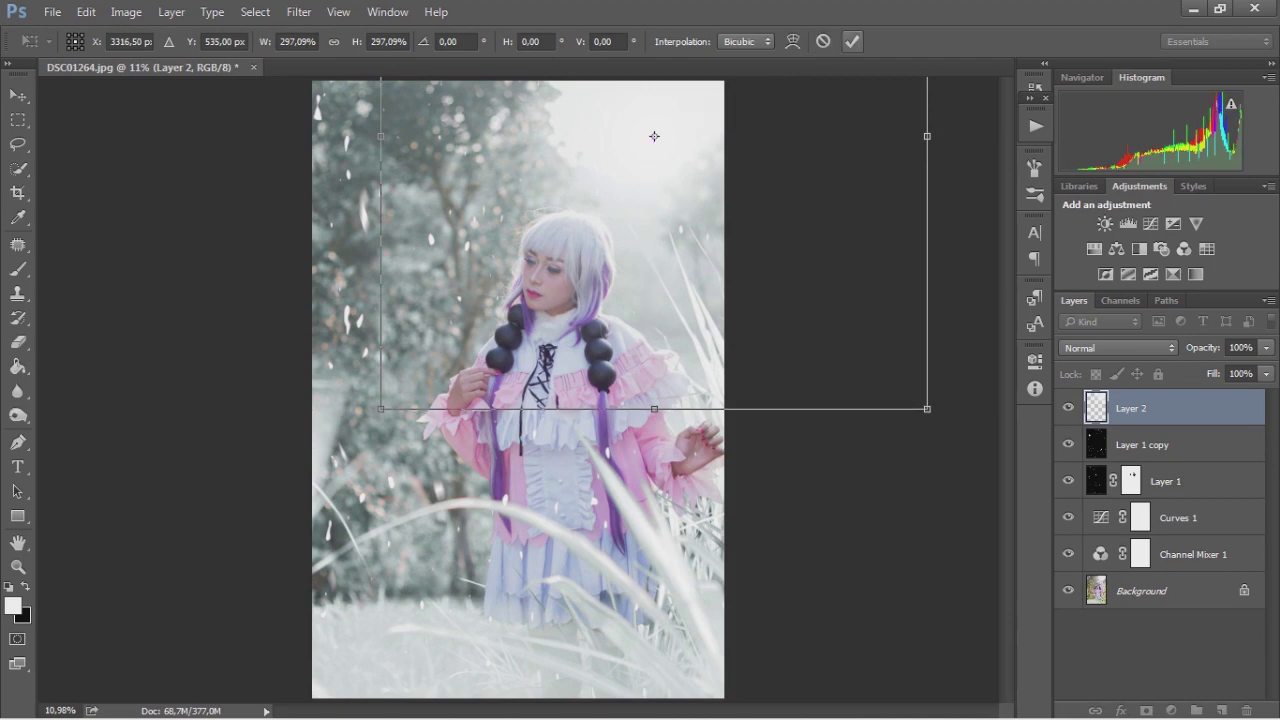
key("Return")
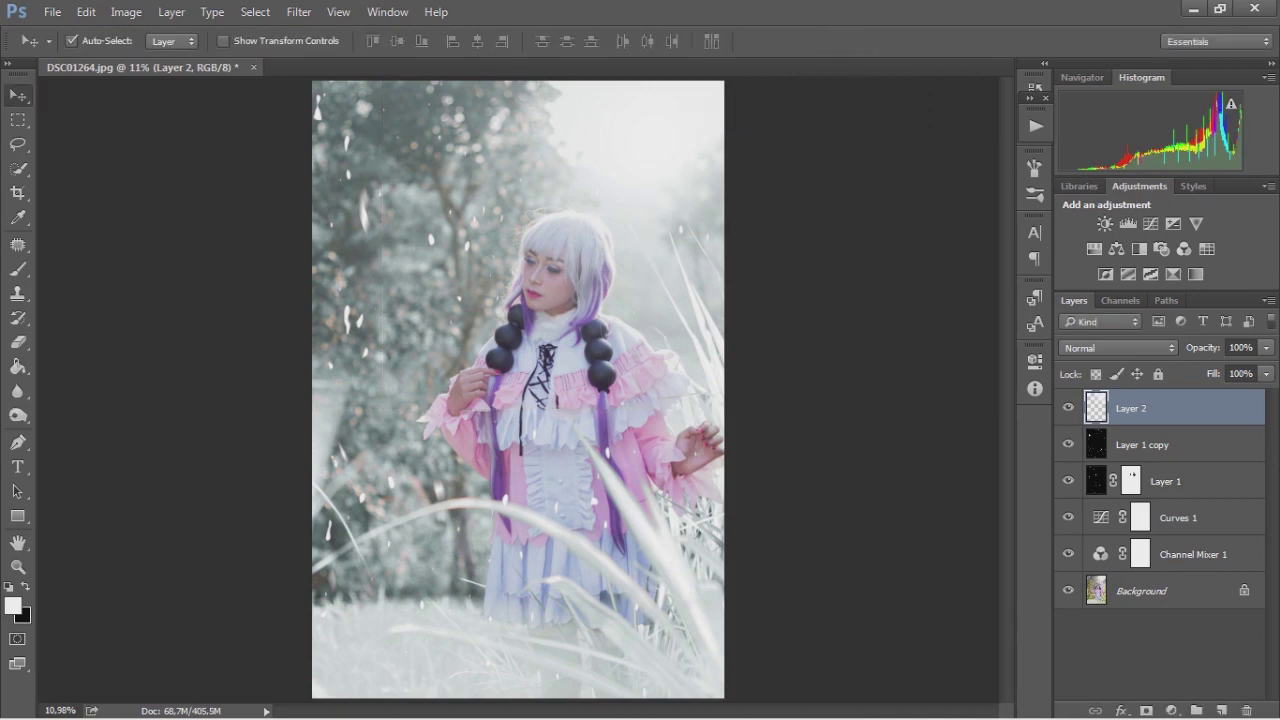
Step: Lower Layer 2's opacity to 63%
key("7")
key("8")
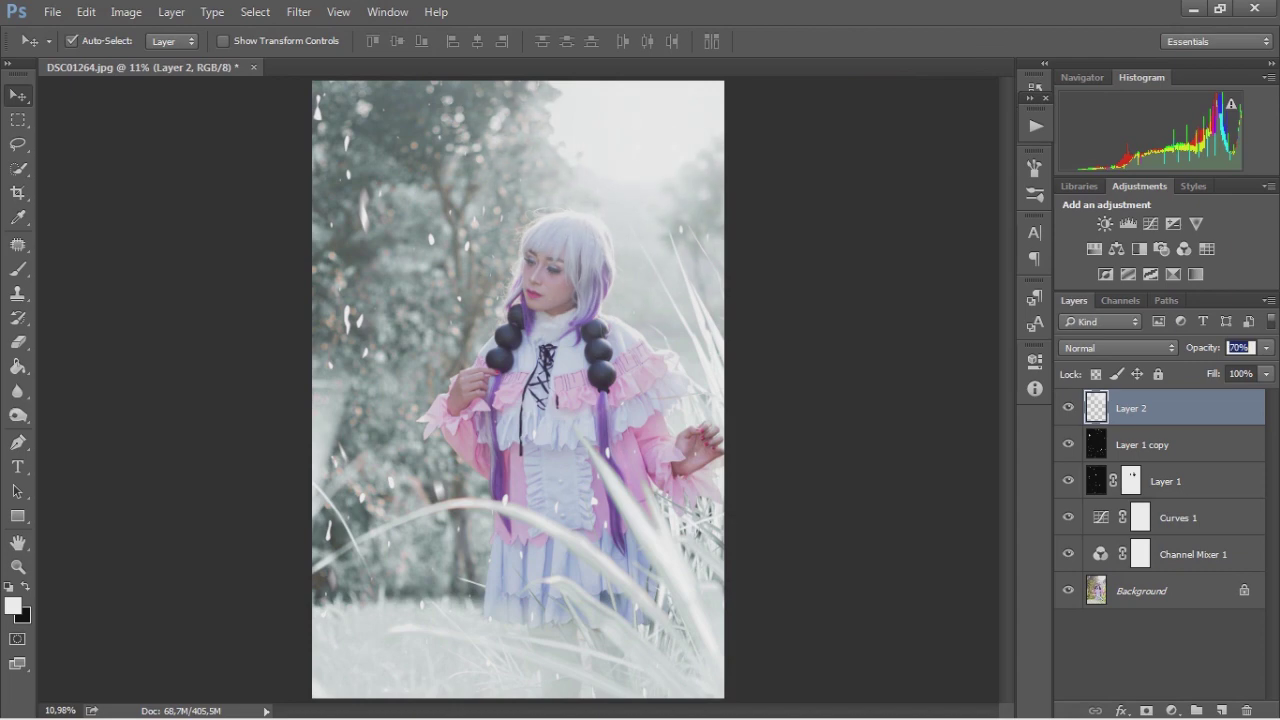
key("6")
key("7")
key("6")
key("3")
key("Return")
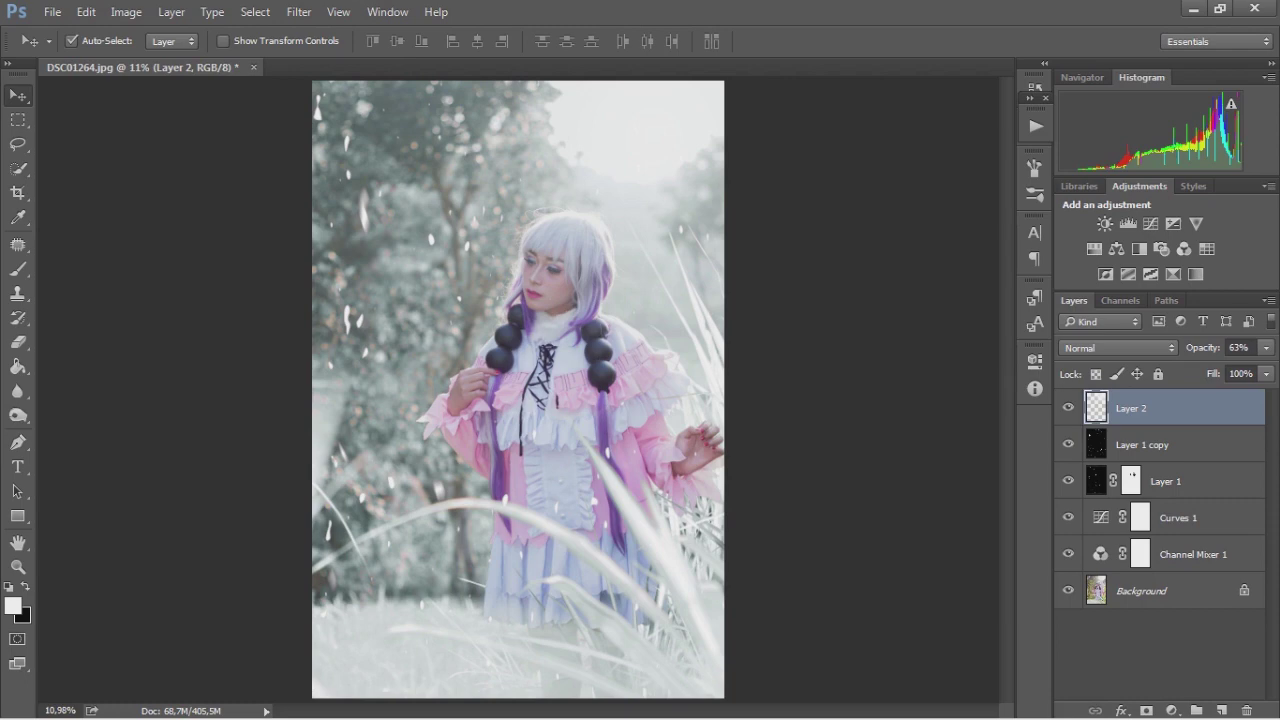
Step: On a new Layer 3, stamp the 1841 signature brush at size 1800 on the lower-left grass
left_click(1221, 710)
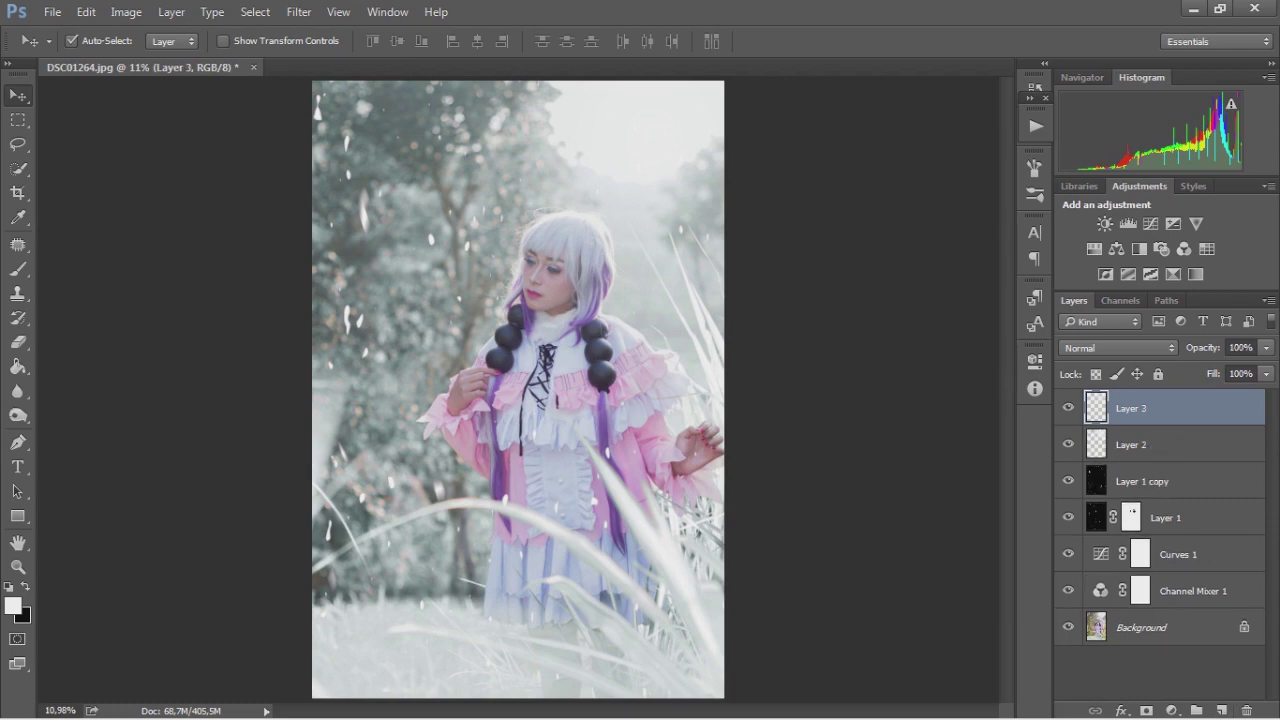
left_click(18, 269)
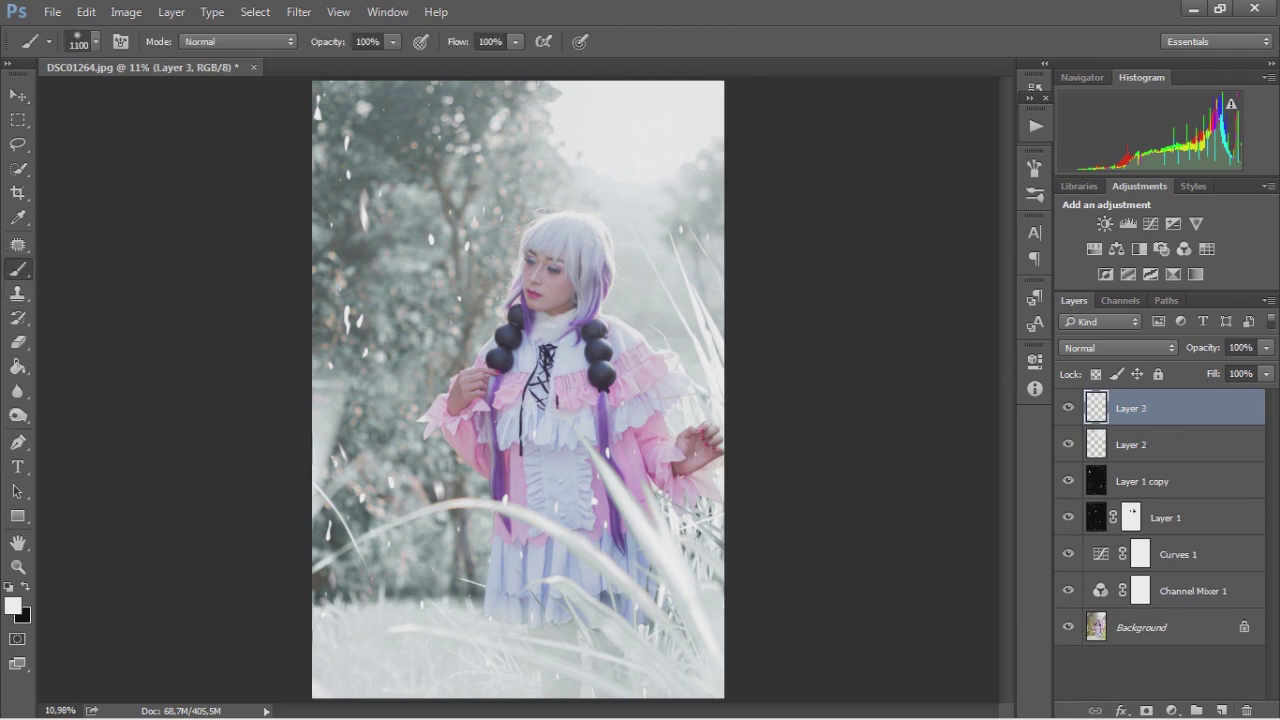
left_click(96, 41)
scroll(192, 334, "down", 5)
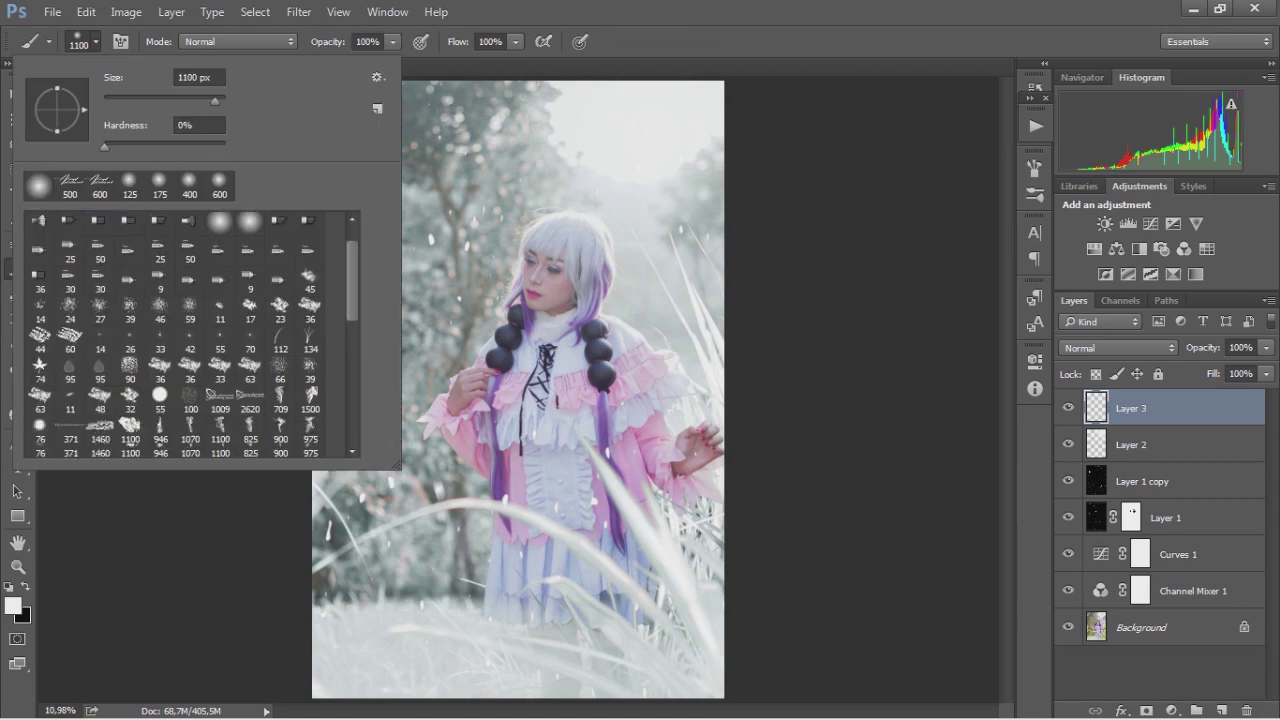
scroll(192, 334, "down", 5)
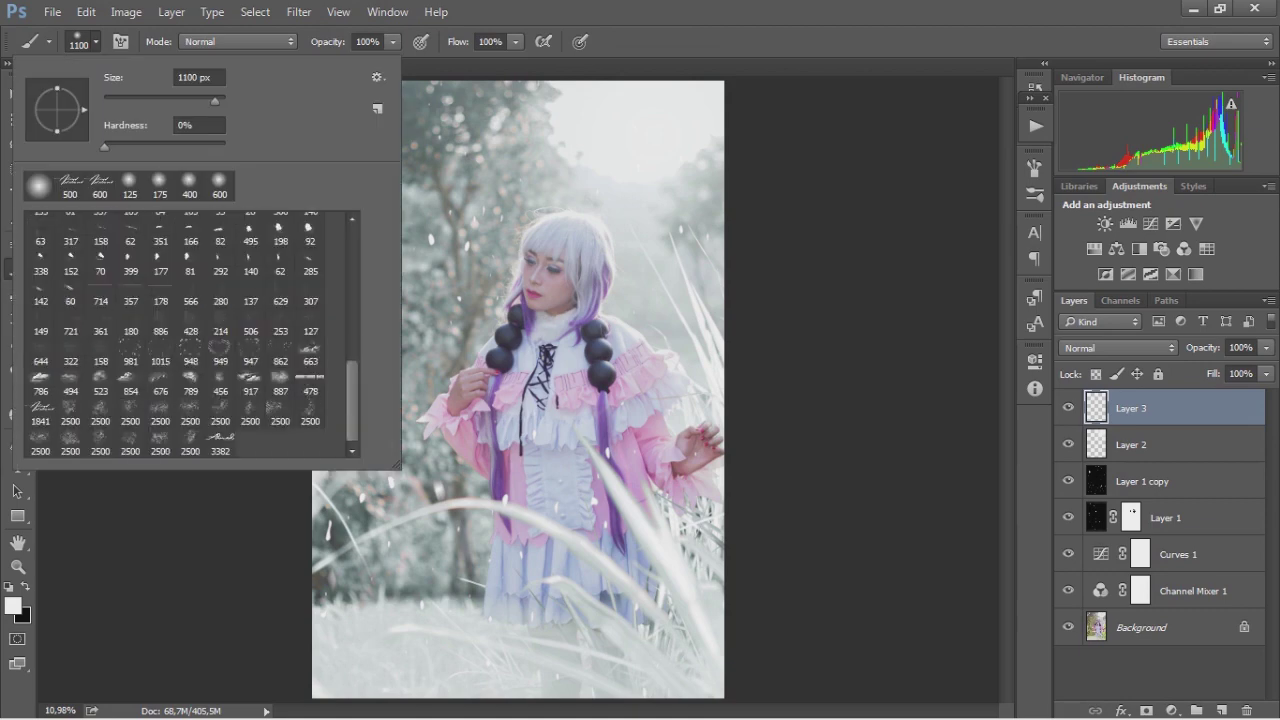
left_click(40, 414)
key("Return")
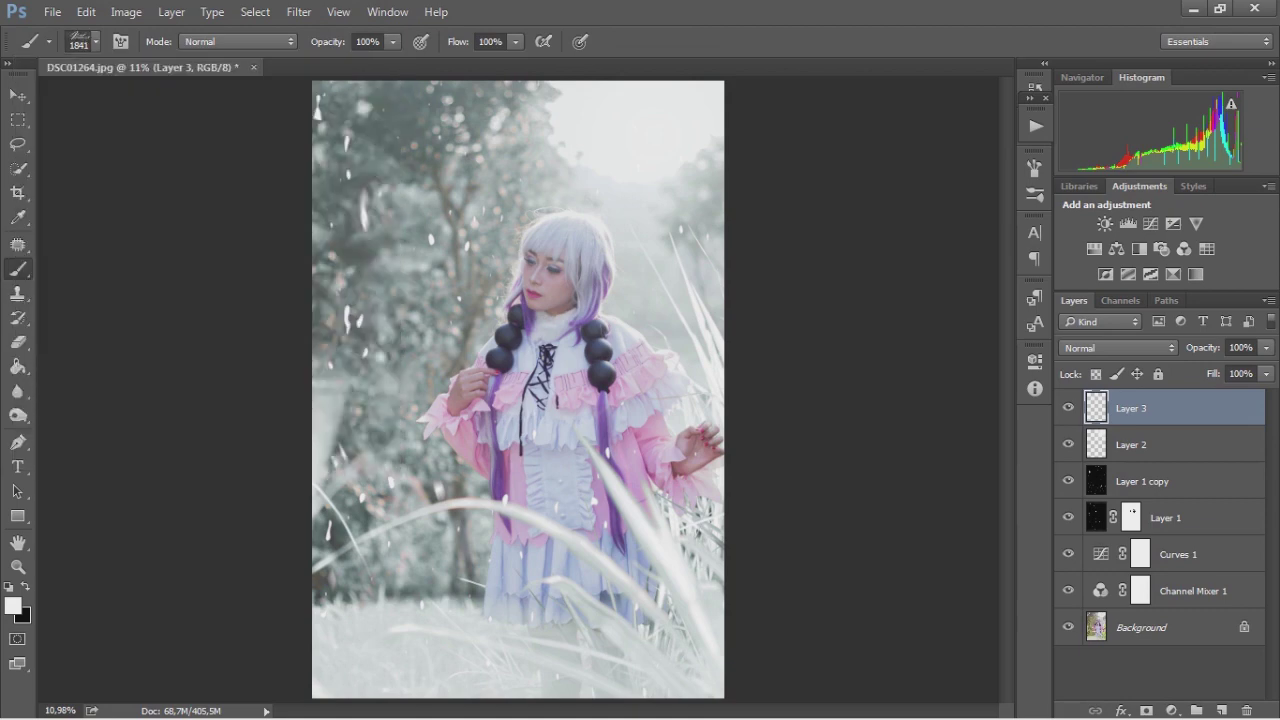
key("bracketleft")
key("bracketleft")
key("bracketleft")
key("bracketleft")
left_click(356, 581)
Step: Toggle between the original photo and the edited image to compare, then select Background
left_click(1068, 627, "alt")
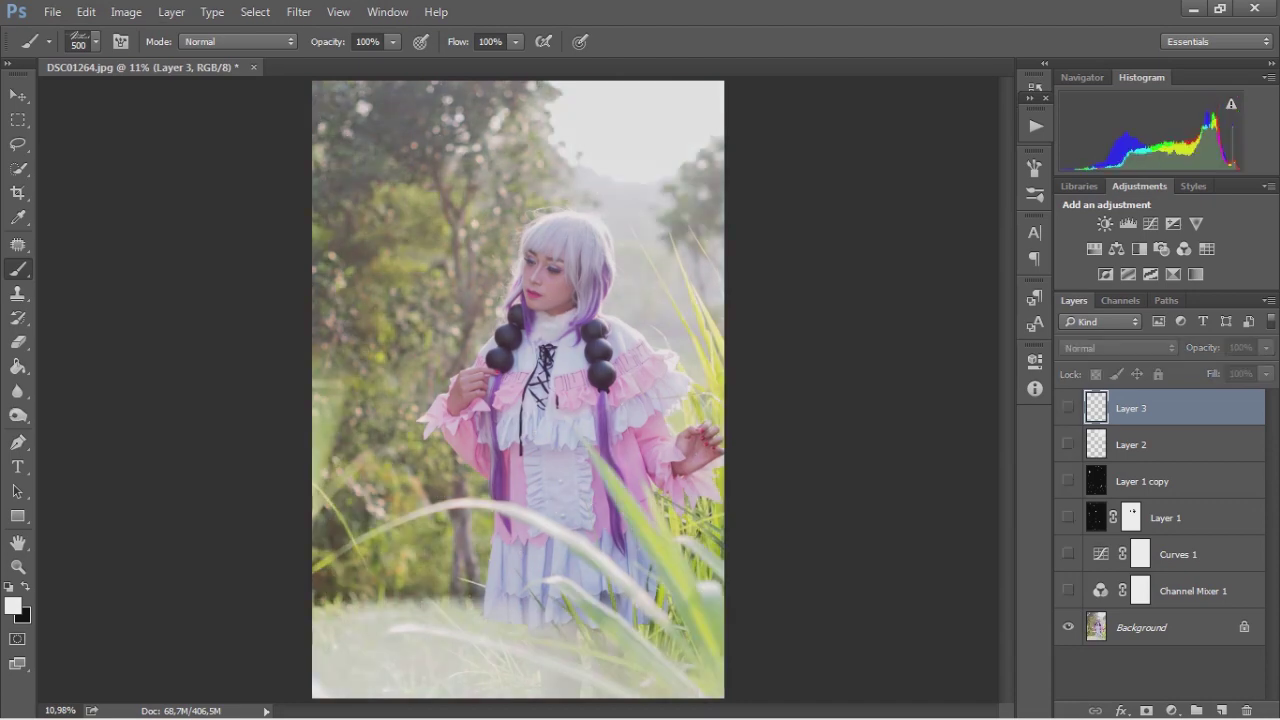
left_click(1068, 627, "alt")
left_click(1068, 627, "alt")
left_click(1068, 627, "alt")
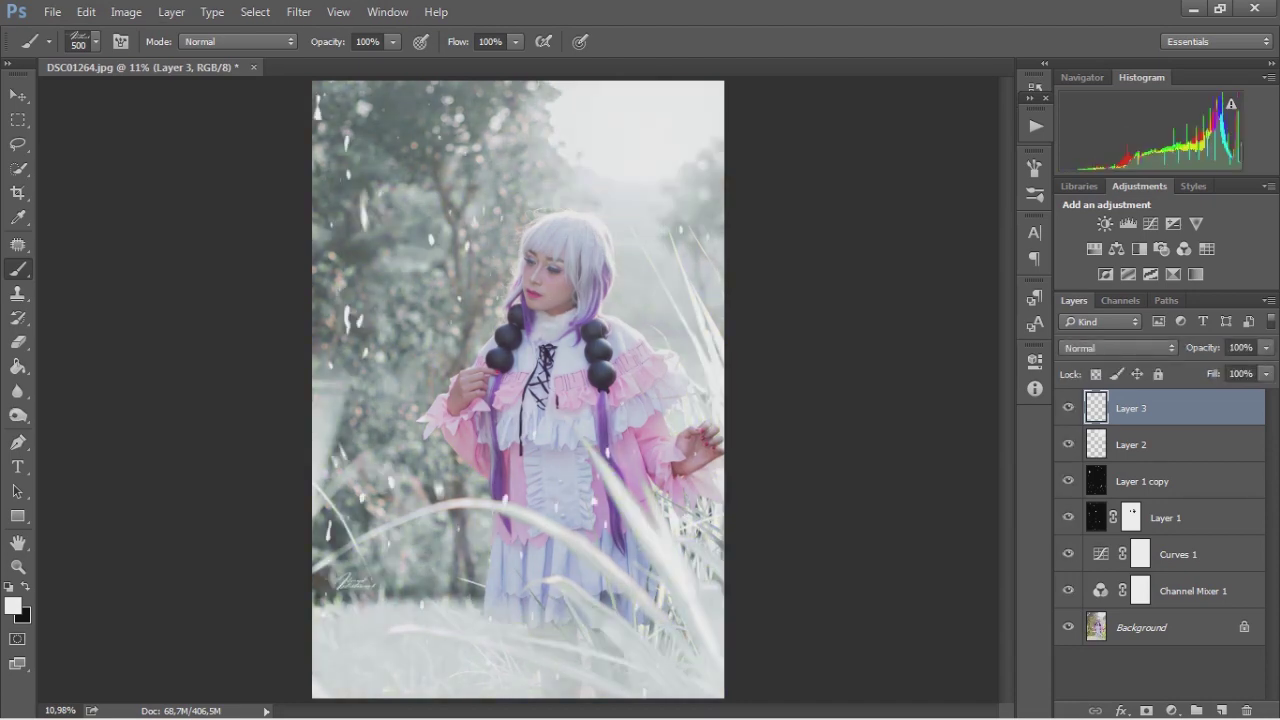
left_click(1125, 628)
Step: Duplicate the Background, select every layer above it, and merge them into Layer 3
right_click(1125, 632)
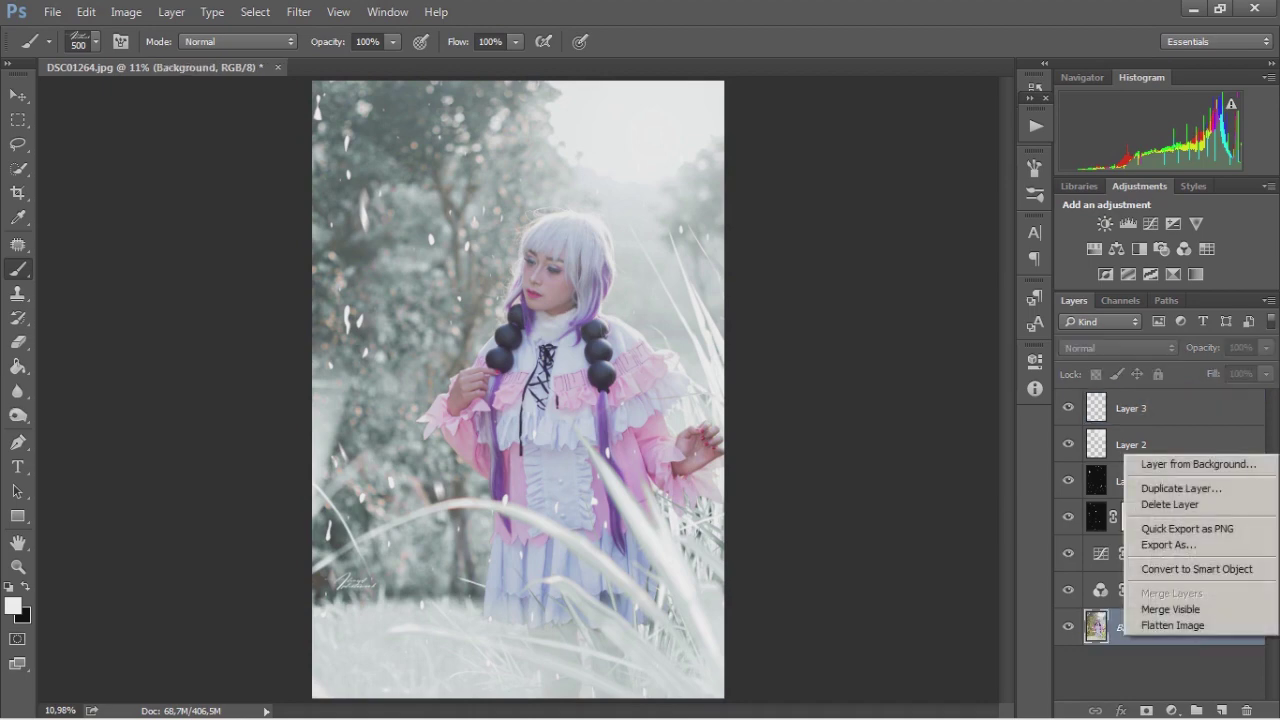
key("Escape")
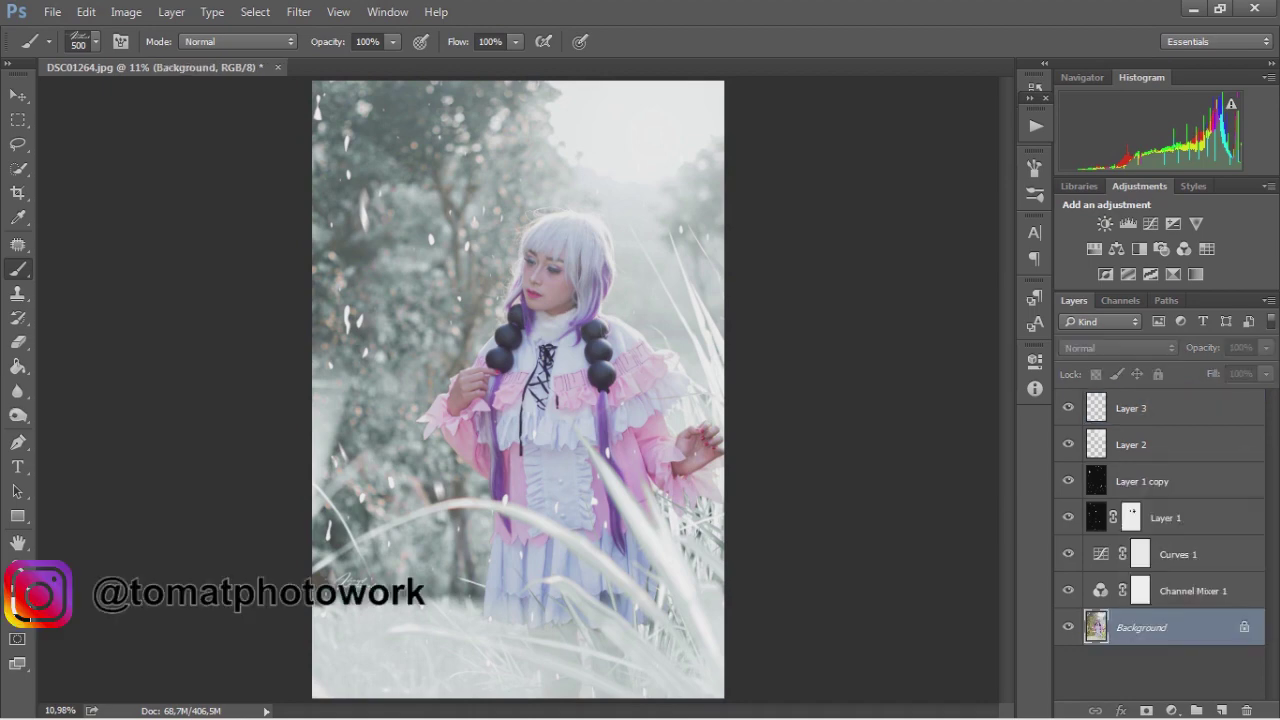
key("ctrl+j")
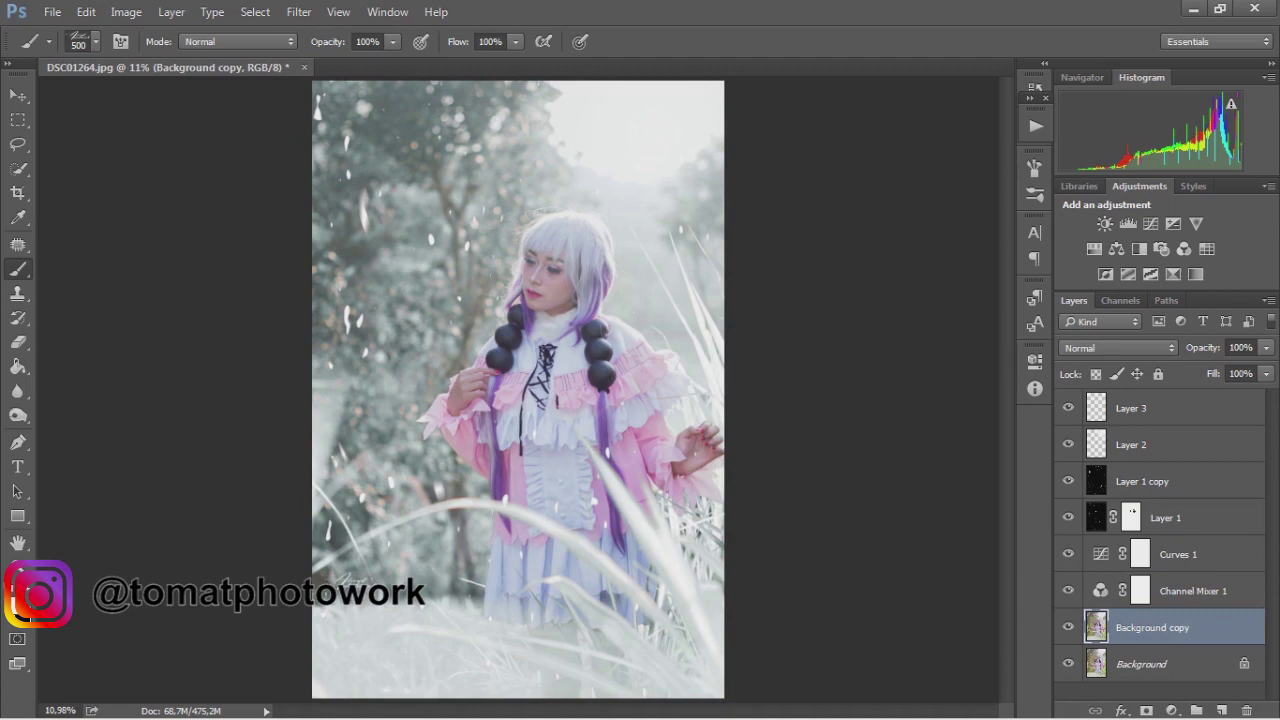
key("ctrl+alt+a")
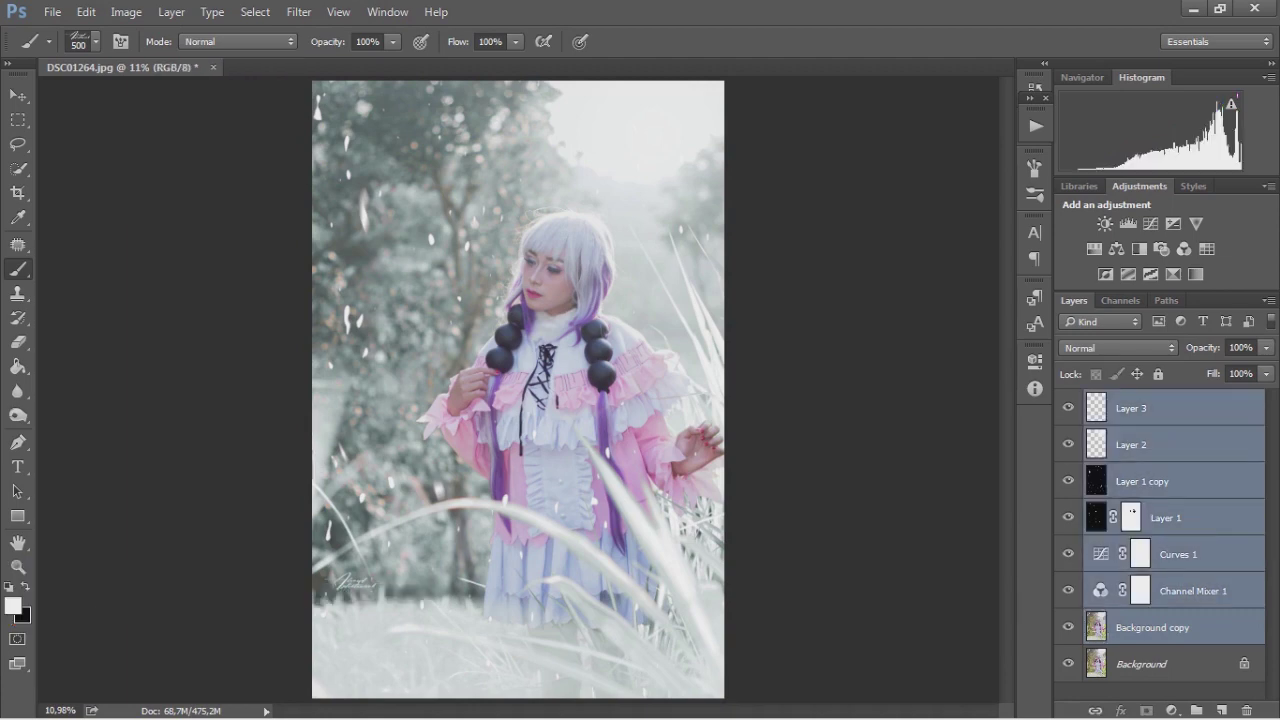
right_click(1180, 520)
left_click(1000, 636)
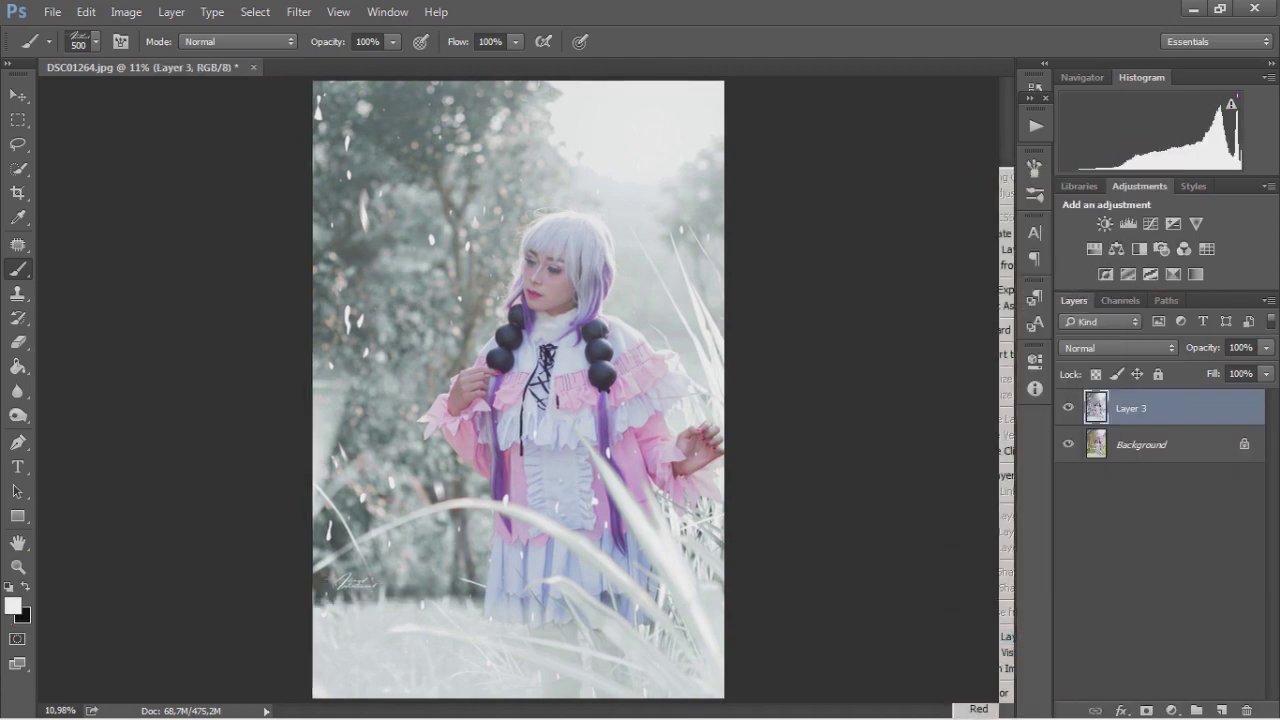
left_click(1068, 408)
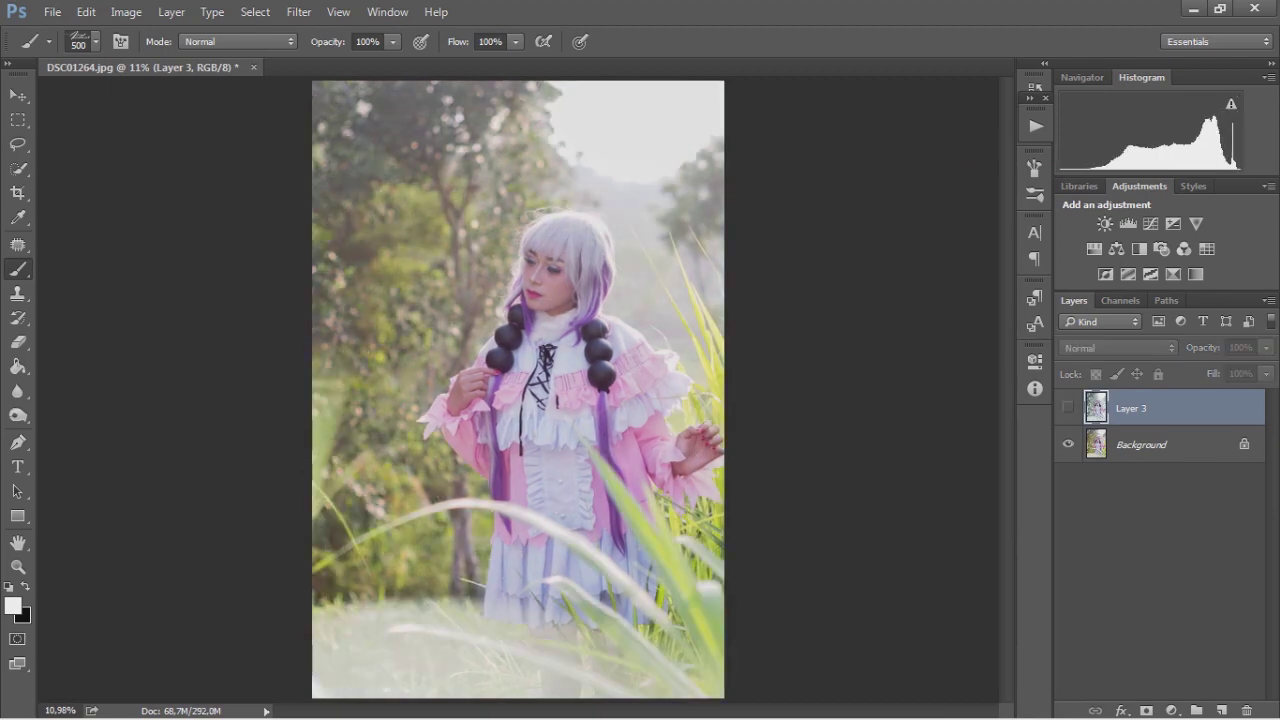
left_click(1068, 408)
left_click(1068, 408)
left_click(1068, 408)
left_click(1068, 408)
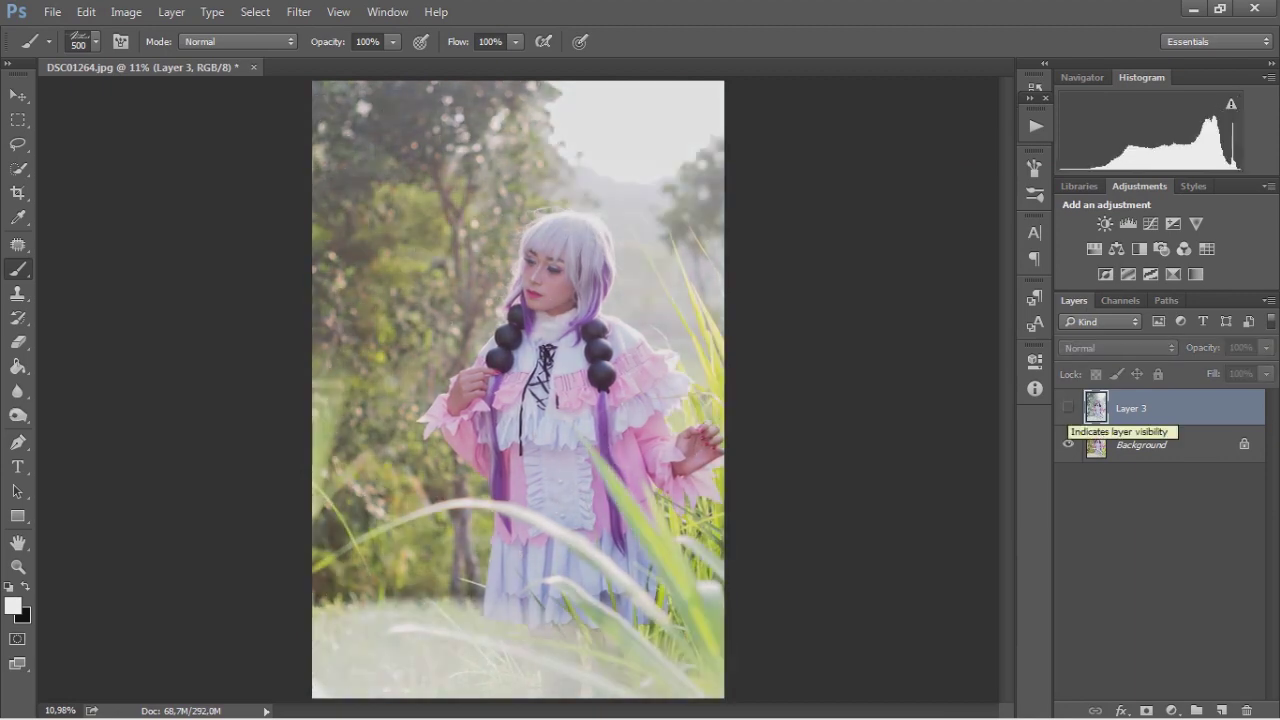
left_click(1068, 408)
left_click(1068, 408)
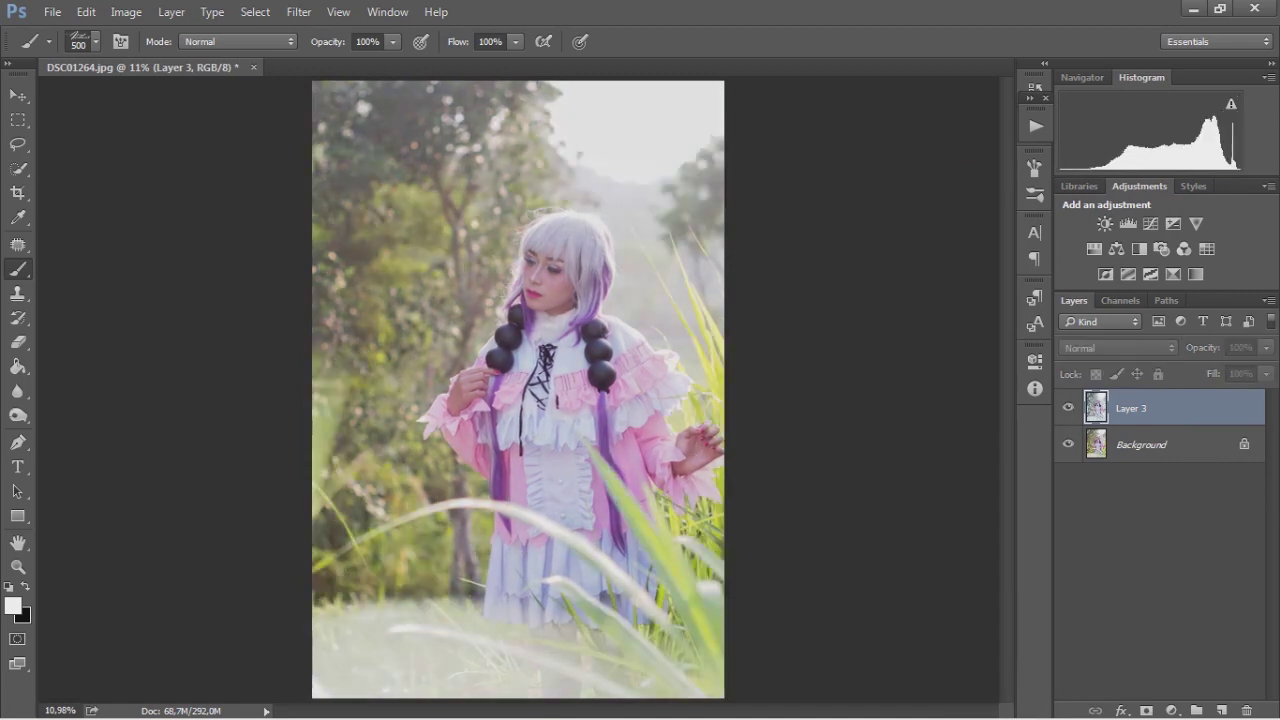
left_click(1068, 408)
left_click(1068, 408)
left_click(1068, 408)
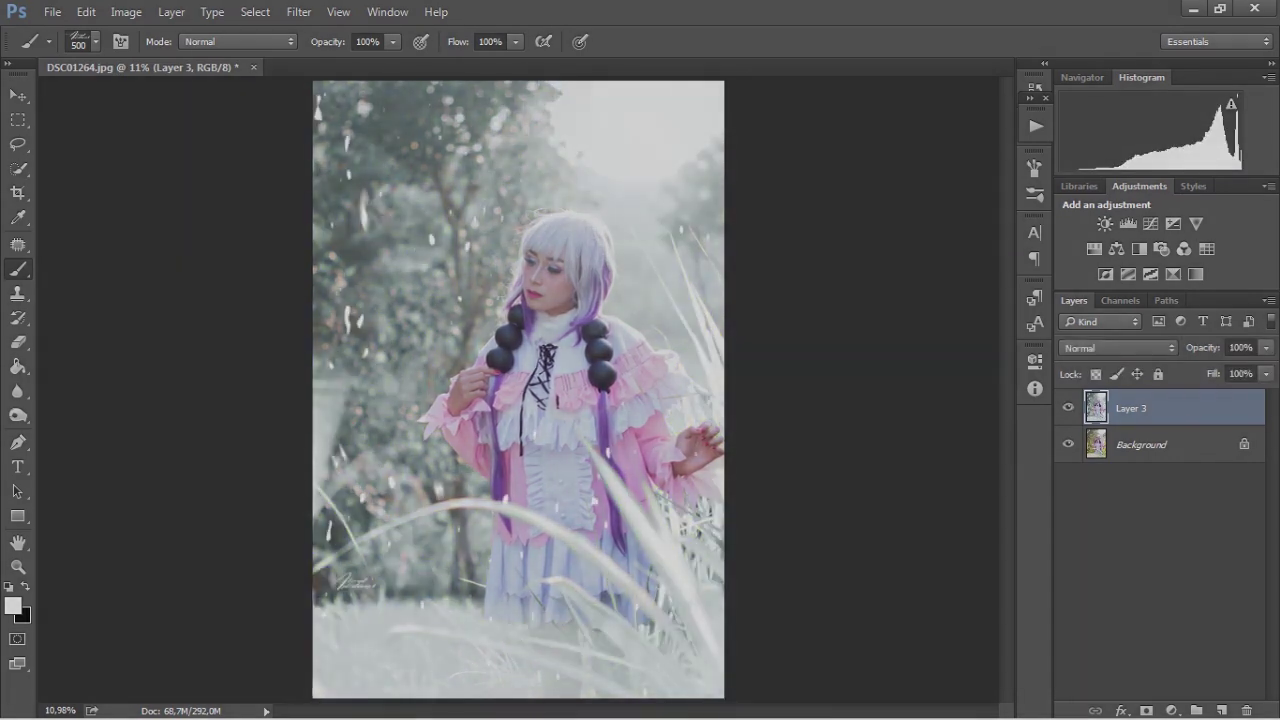